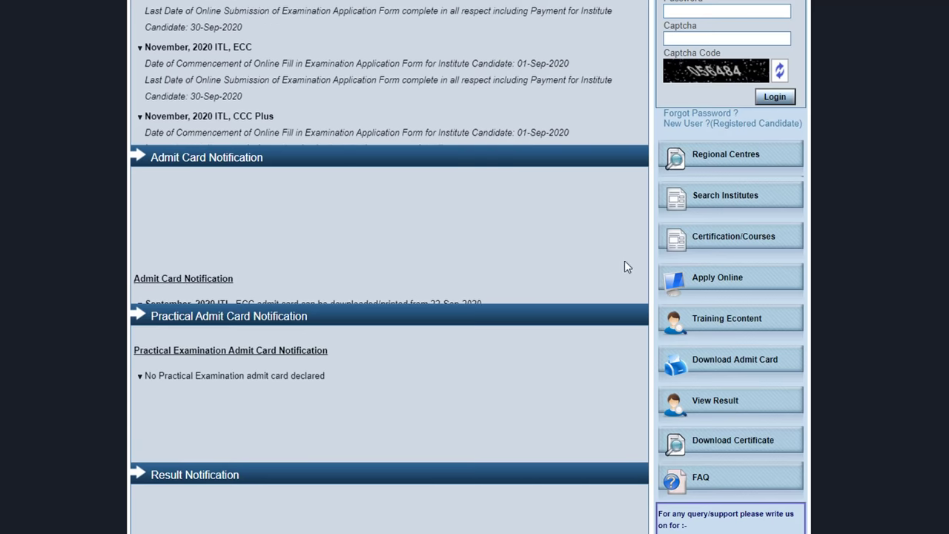
- Apply online for Course on Computer Concepts (CCC) and agree to the examination declaration
{"action": "left_click", "coordinate": [696, 285]}
{"action": "scroll", "coordinate": [451, 232], "scroll_direction": "up", "scroll_amount": 2}
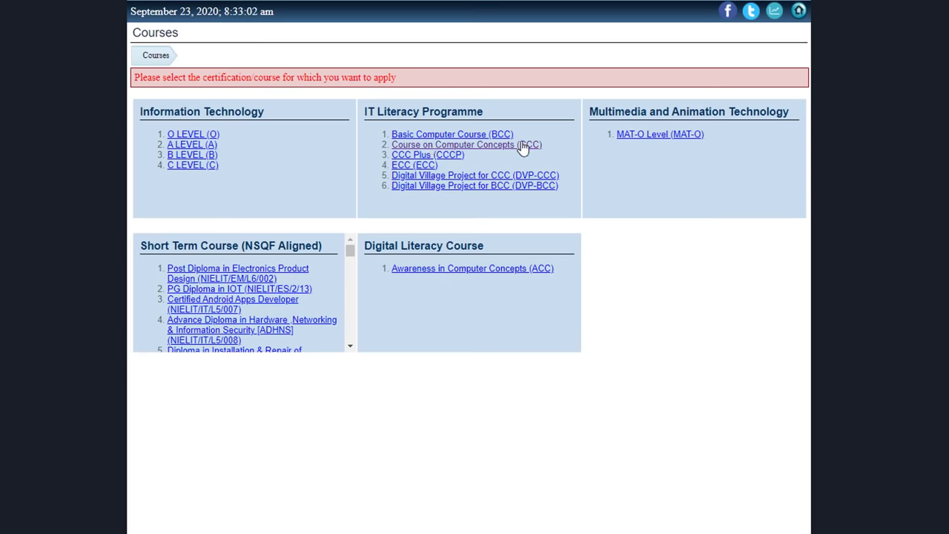
{"action": "left_click", "coordinate": [475, 144]}
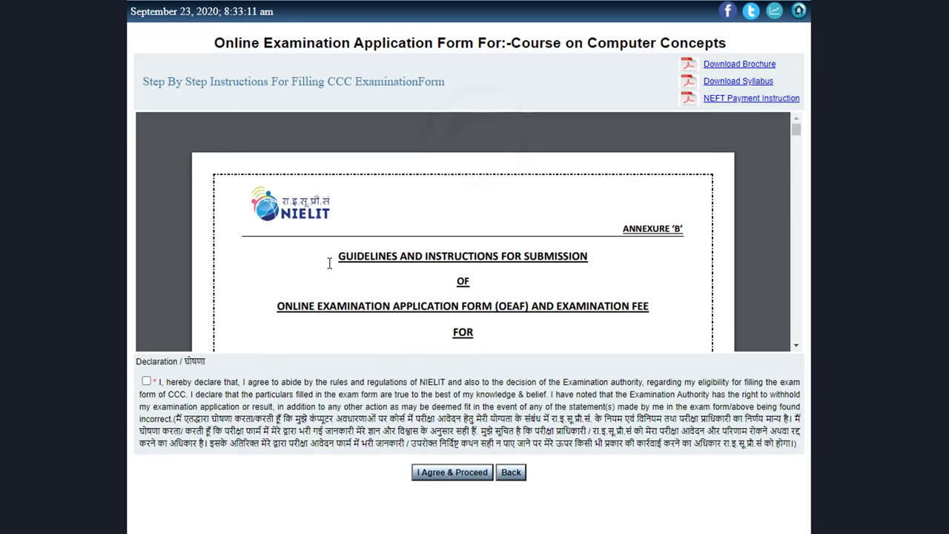
{"action": "scroll", "coordinate": [397, 282], "scroll_direction": "down", "scroll_amount": 10}
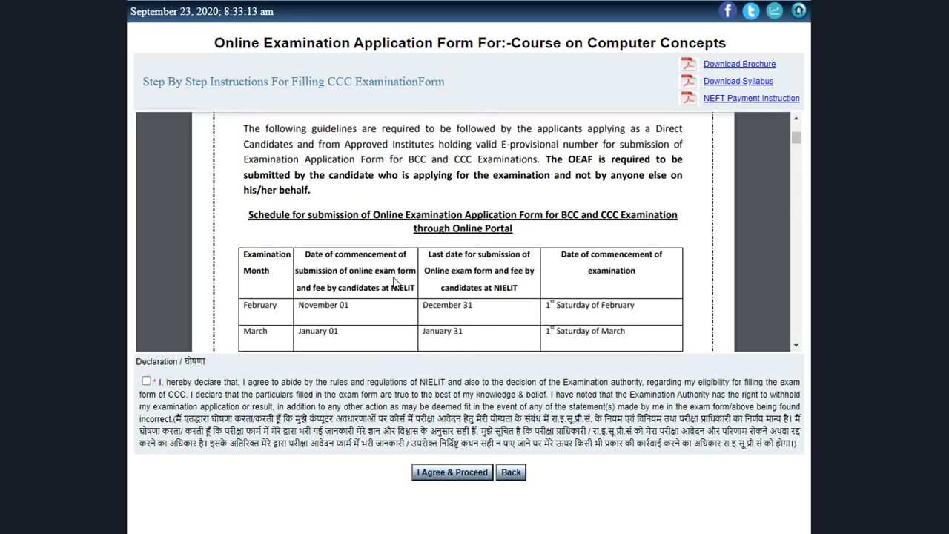
{"action": "left_click", "coordinate": [146, 382]}
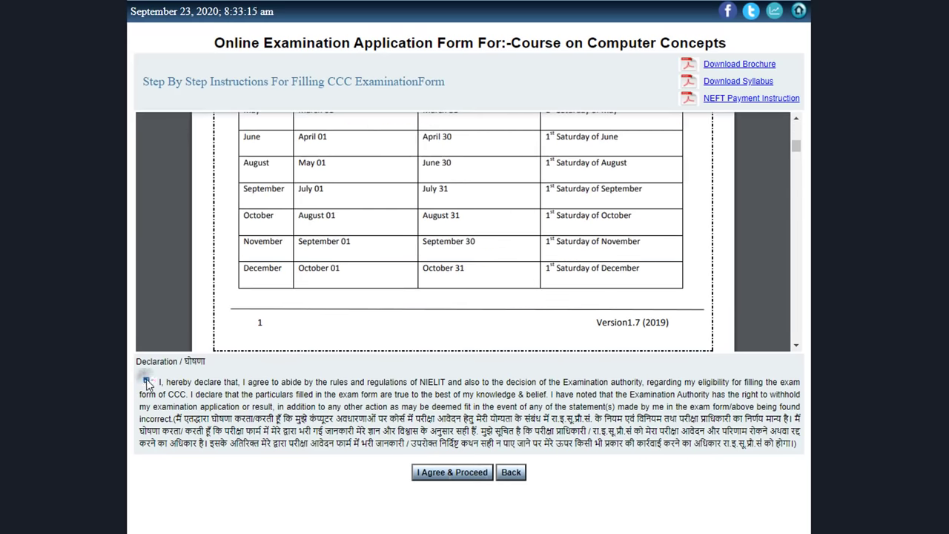
{"action": "left_click", "coordinate": [438, 478]}
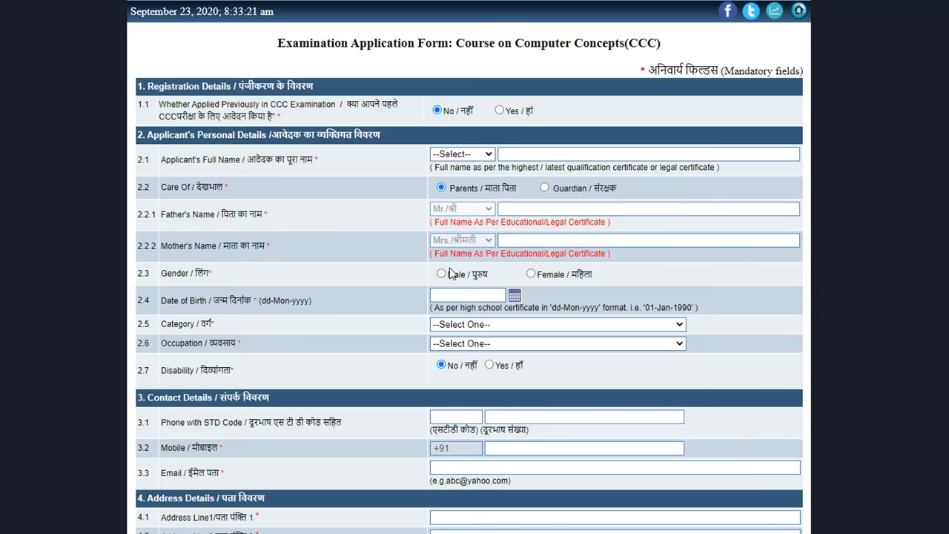
- Set the name title to Mr. and fill in the applicant's, father's and mother's names
{"action": "scroll", "coordinate": [453, 274], "scroll_direction": "down", "scroll_amount": 4}
{"action": "scroll", "coordinate": [499, 343], "scroll_direction": "up", "scroll_amount": 4}
{"action": "scroll", "coordinate": [440, 121], "scroll_direction": "down", "scroll_amount": 1}
{"action": "left_click", "coordinate": [450, 86]}
{"action": "left_click", "coordinate": [452, 108]}
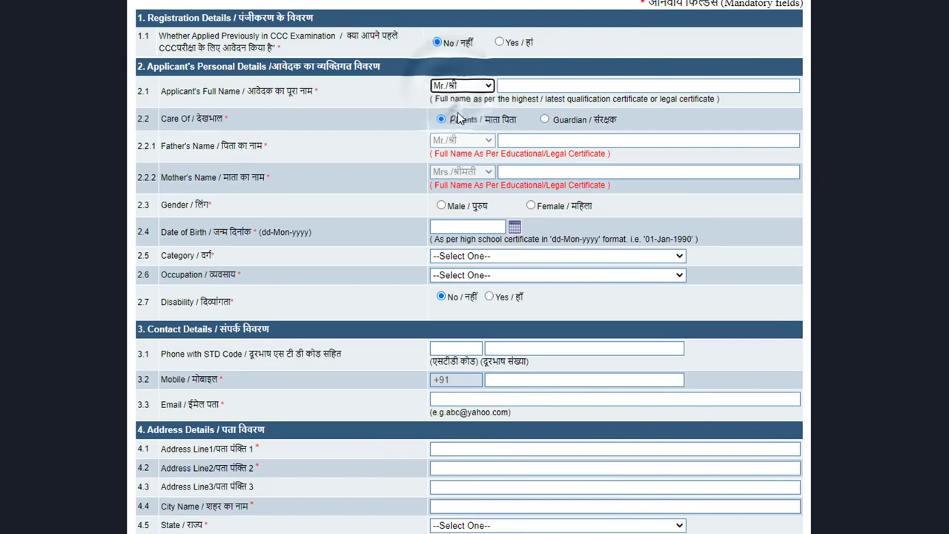
{"action": "left_click", "coordinate": [522, 86]}
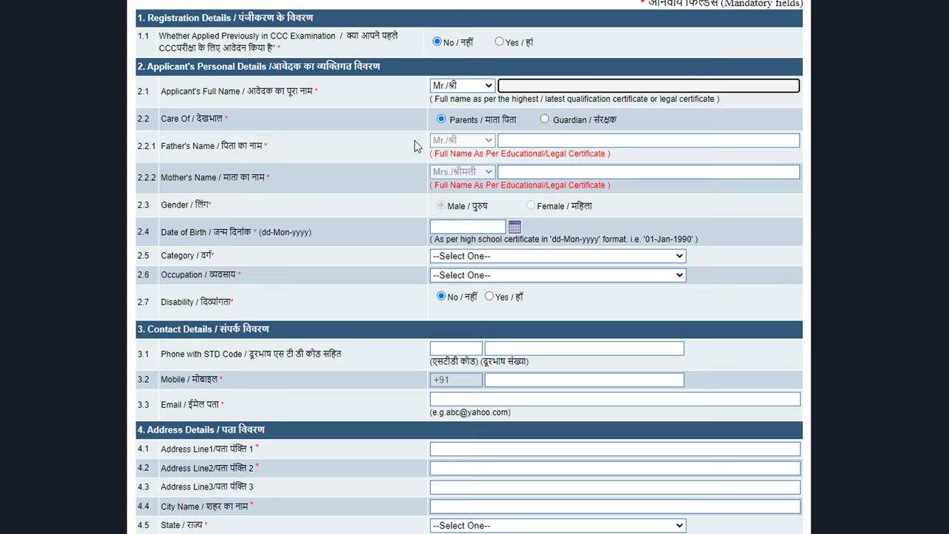
{"action": "left_click", "coordinate": [532, 141]}
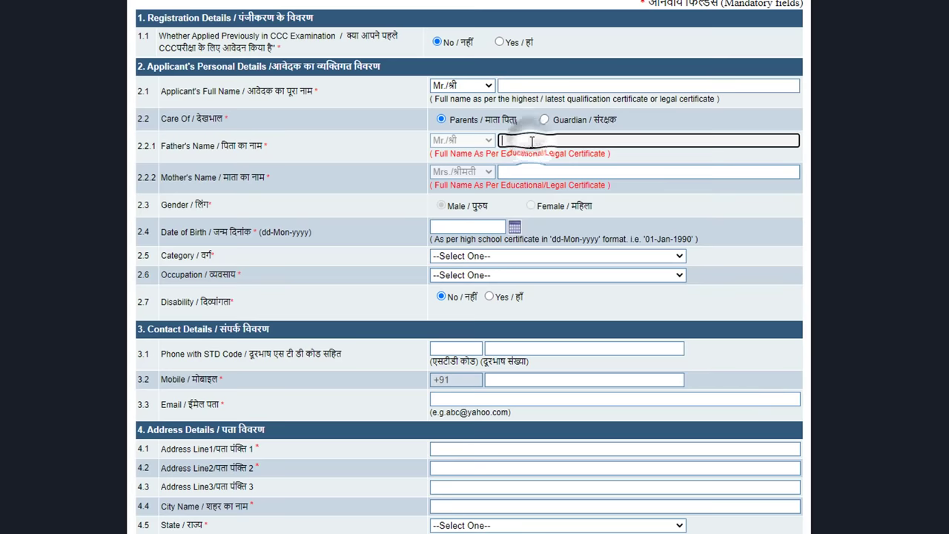
{"action": "left_click", "coordinate": [531, 171]}
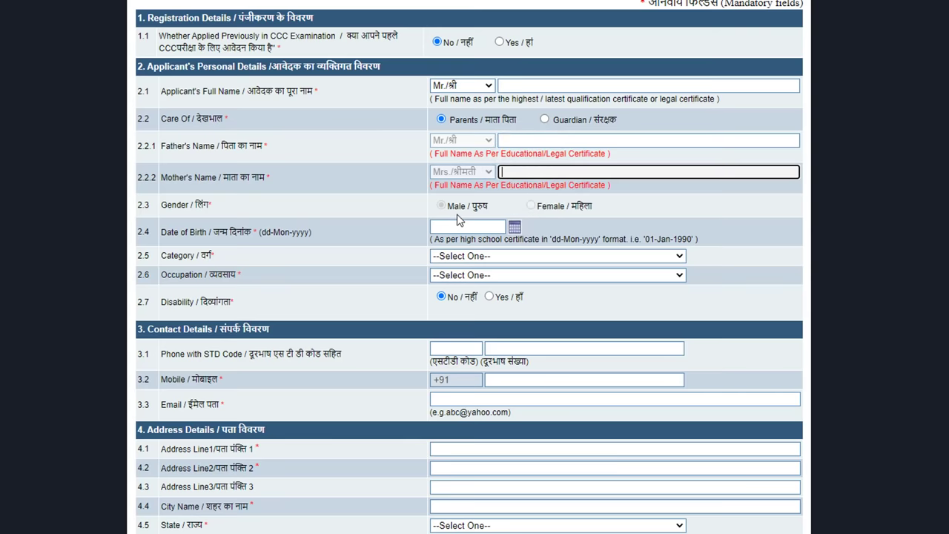
{"action": "scroll", "coordinate": [460, 216], "scroll_direction": "down", "scroll_amount": 1}
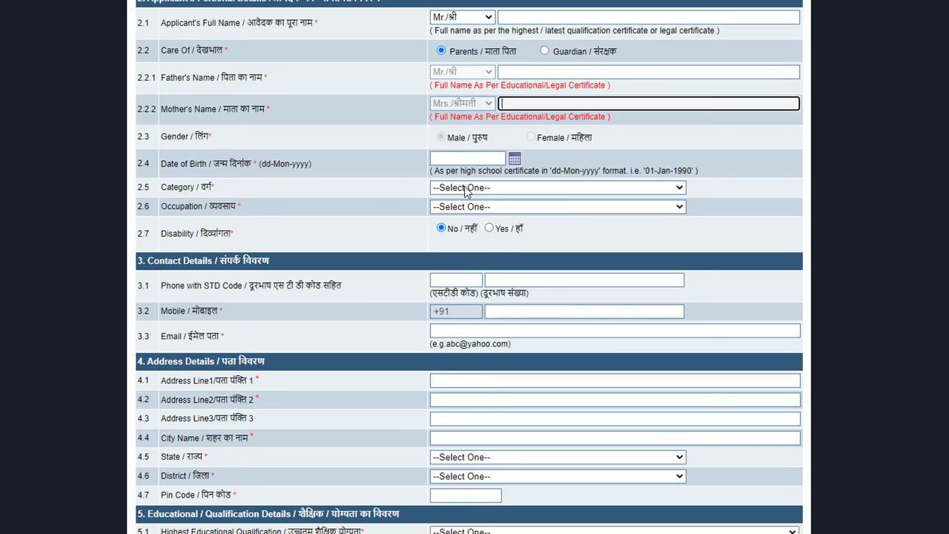
- Set Category to General and Occupation to Self Employed
{"action": "left_click", "coordinate": [469, 187]}
{"action": "left_click", "coordinate": [461, 213]}
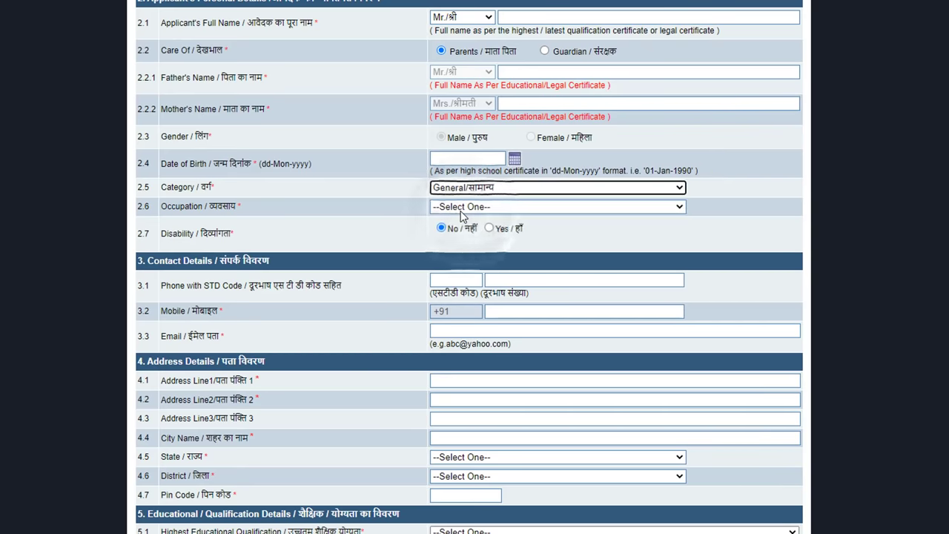
{"action": "left_click", "coordinate": [461, 209]}
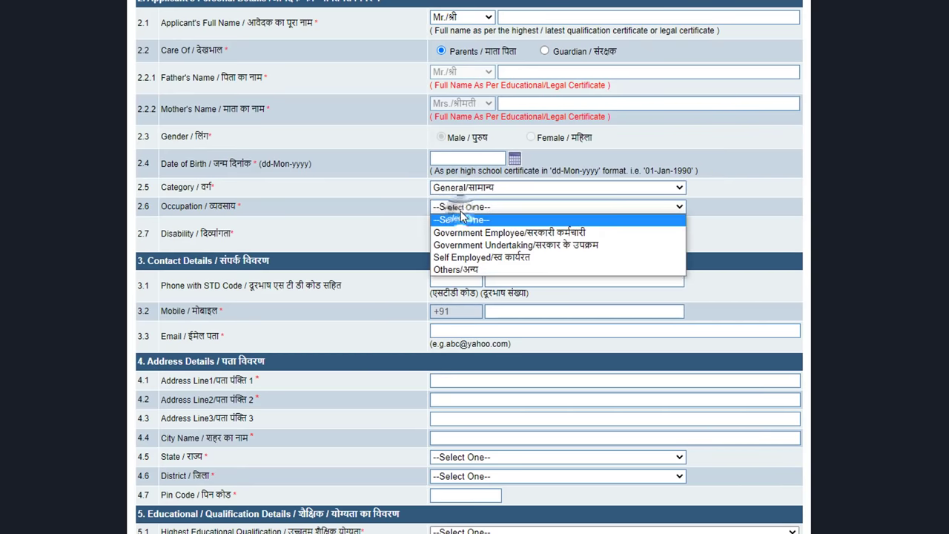
{"action": "left_click", "coordinate": [474, 257]}
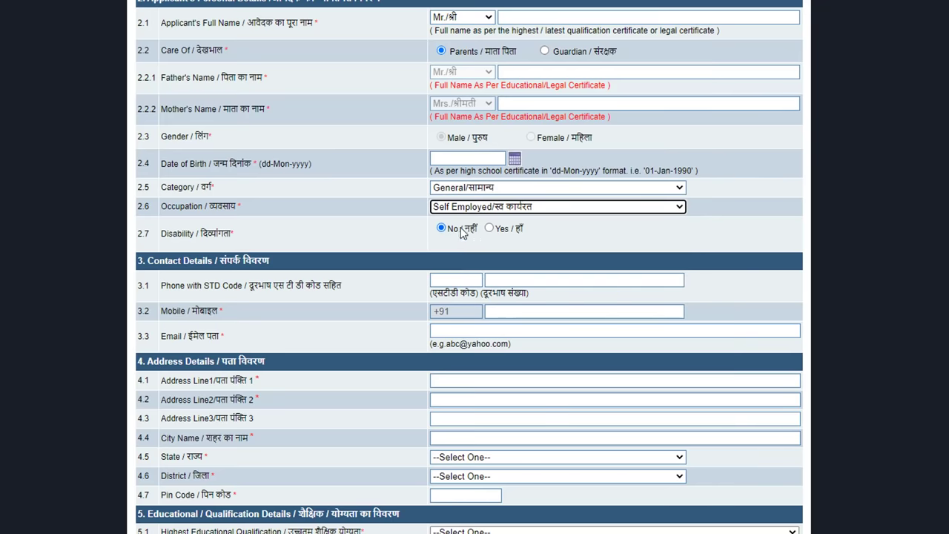
{"action": "scroll", "coordinate": [462, 232], "scroll_direction": "down", "scroll_amount": 1}
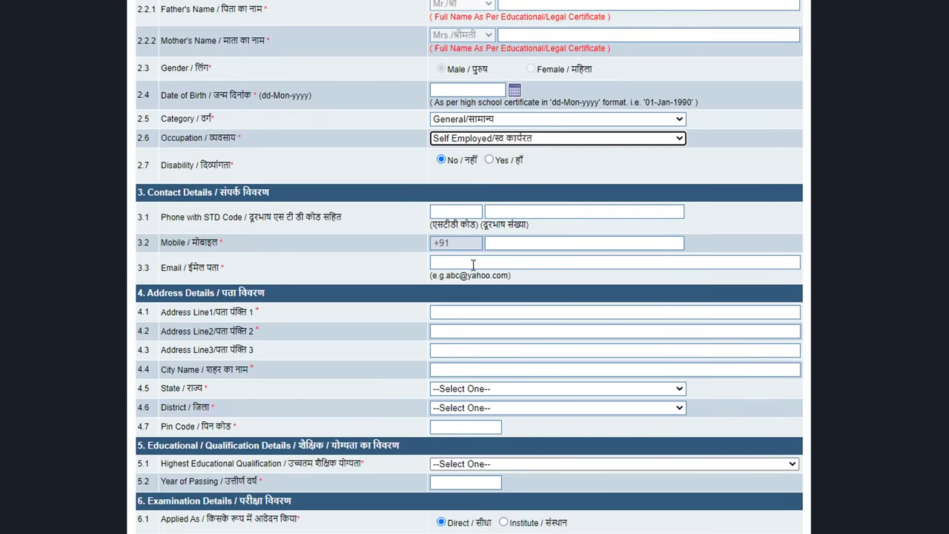
- Set the address state to Uttarakhand, keeping Dehradun as the district
{"action": "scroll", "coordinate": [473, 264], "scroll_direction": "down", "scroll_amount": 2}
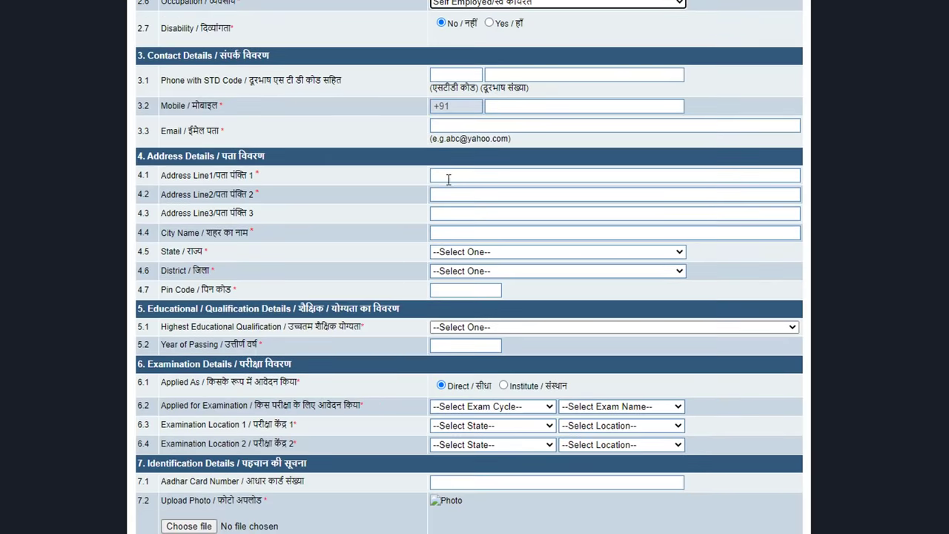
{"action": "scroll", "coordinate": [371, 169], "scroll_direction": "down", "scroll_amount": 1}
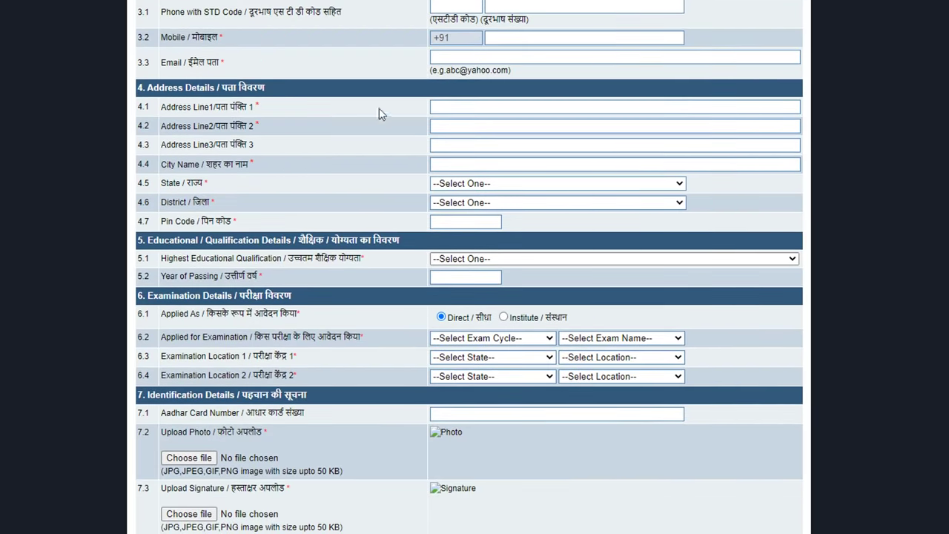
{"action": "left_click", "coordinate": [476, 184]}
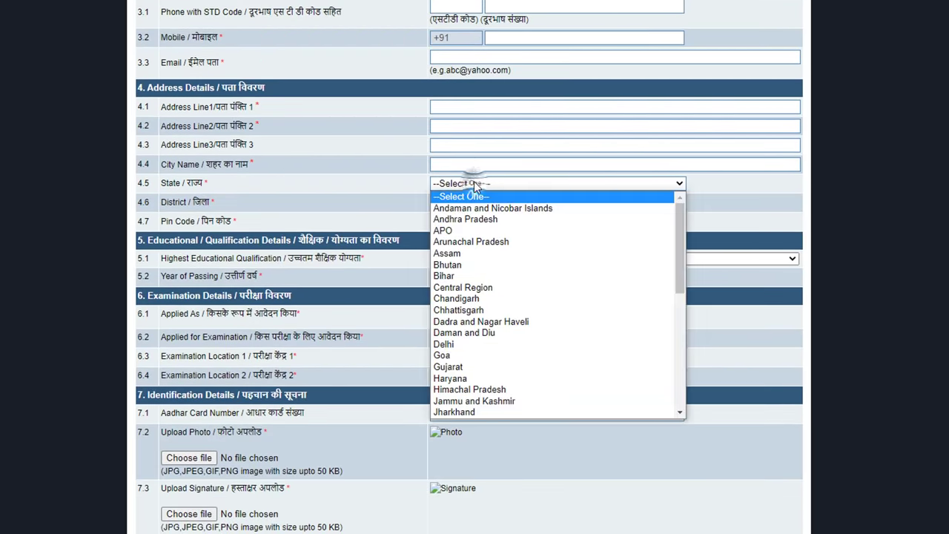
{"action": "scroll", "coordinate": [500, 354], "scroll_direction": "down", "scroll_amount": 7}
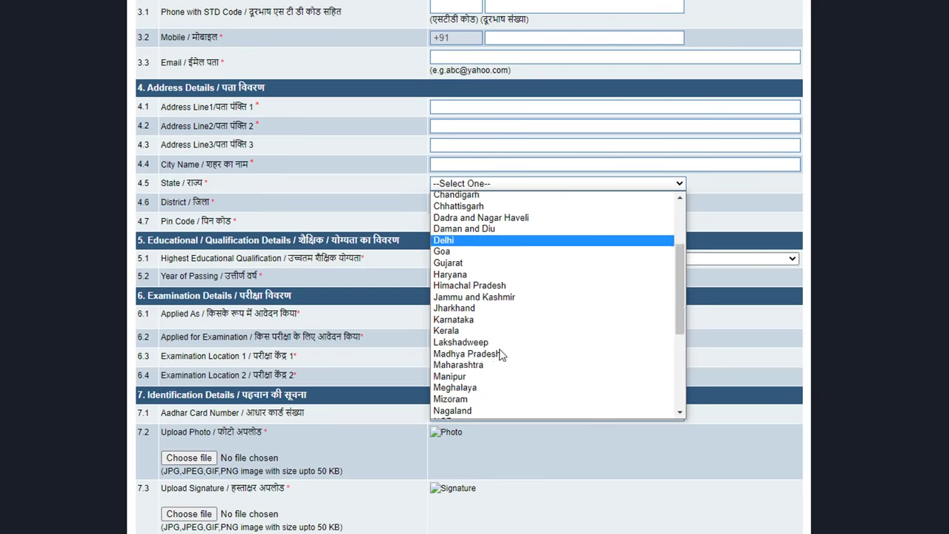
{"action": "left_click", "coordinate": [482, 406]}
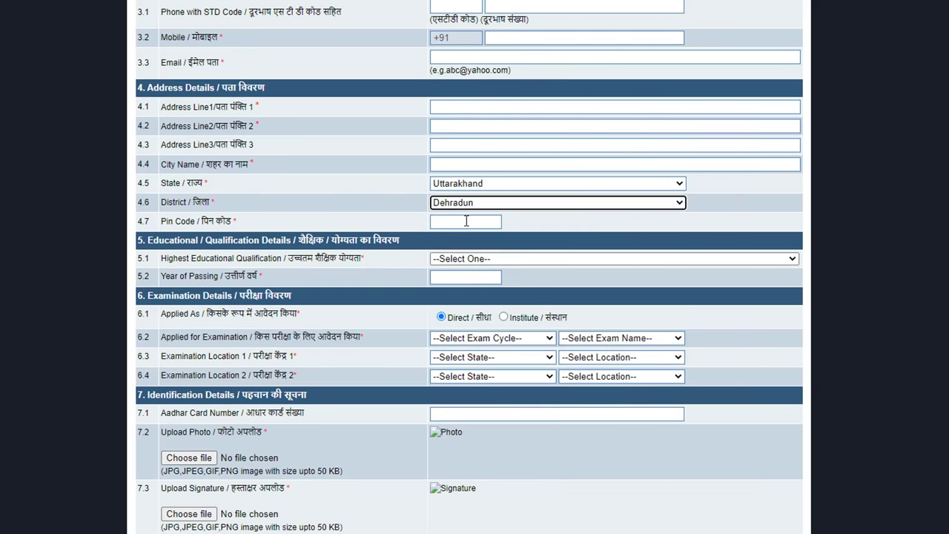
- Set Highest Educational Qualification to Graduation or Higher and start entering the year of passing
{"action": "scroll", "coordinate": [465, 221], "scroll_direction": "down", "scroll_amount": 1}
{"action": "left_click", "coordinate": [483, 190]}
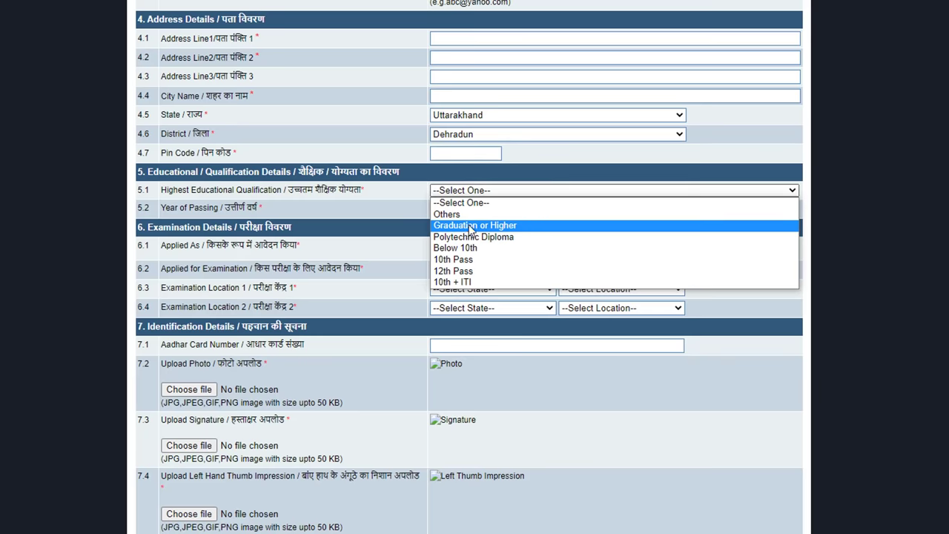
{"action": "left_click", "coordinate": [472, 227]}
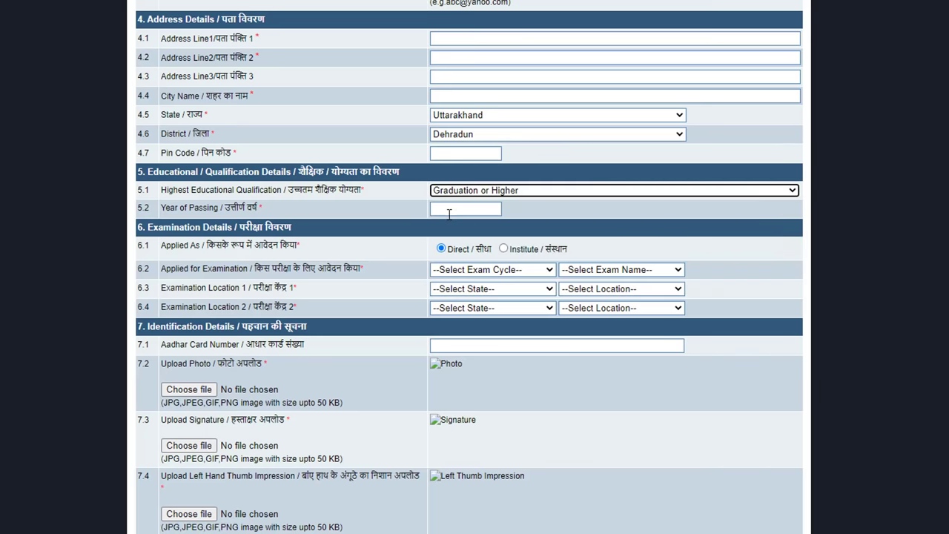
{"action": "left_click", "coordinate": [450, 208]}
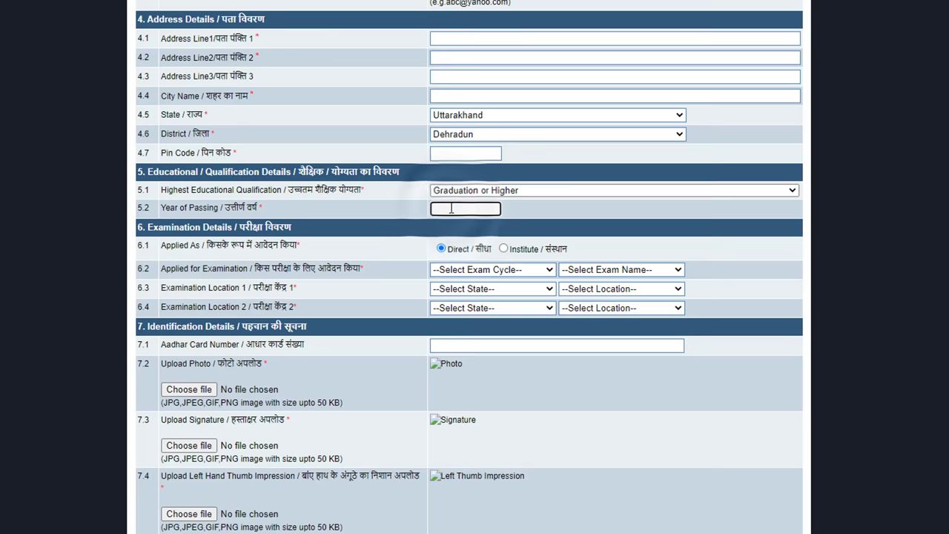
{"action": "scroll", "coordinate": [227, 192], "scroll_direction": "down", "scroll_amount": 1}
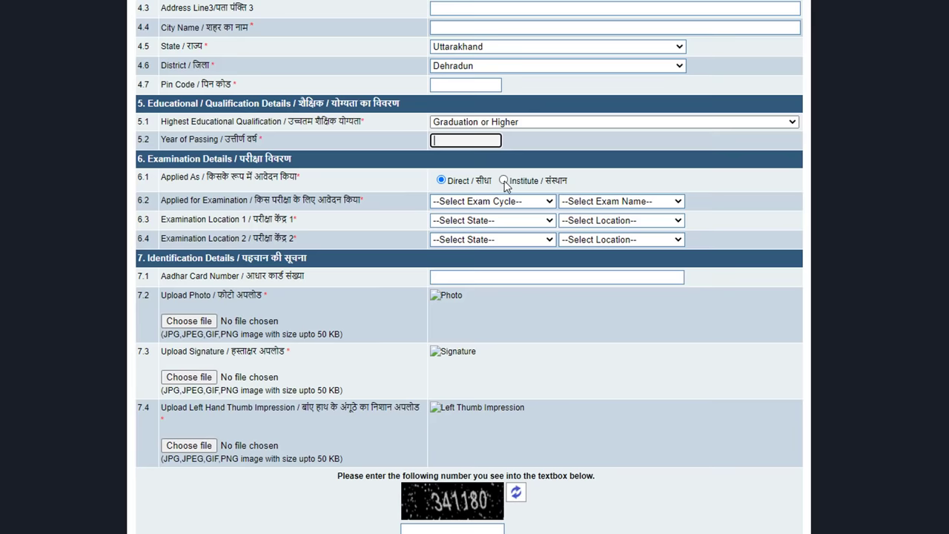
- Try the A C STAR institute in Mainpuri, Uttar Pradesh, then apply as a Direct candidate instead
{"action": "left_click", "coordinate": [504, 183]}
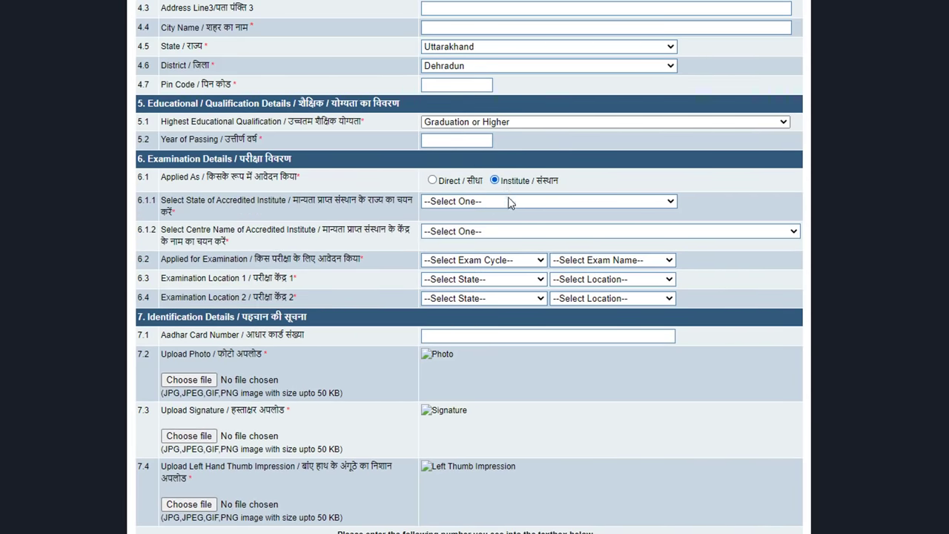
{"action": "left_click", "coordinate": [508, 201]}
{"action": "scroll", "coordinate": [498, 357], "scroll_direction": "down", "scroll_amount": 4}
{"action": "scroll", "coordinate": [499, 357], "scroll_direction": "down", "scroll_amount": 1}
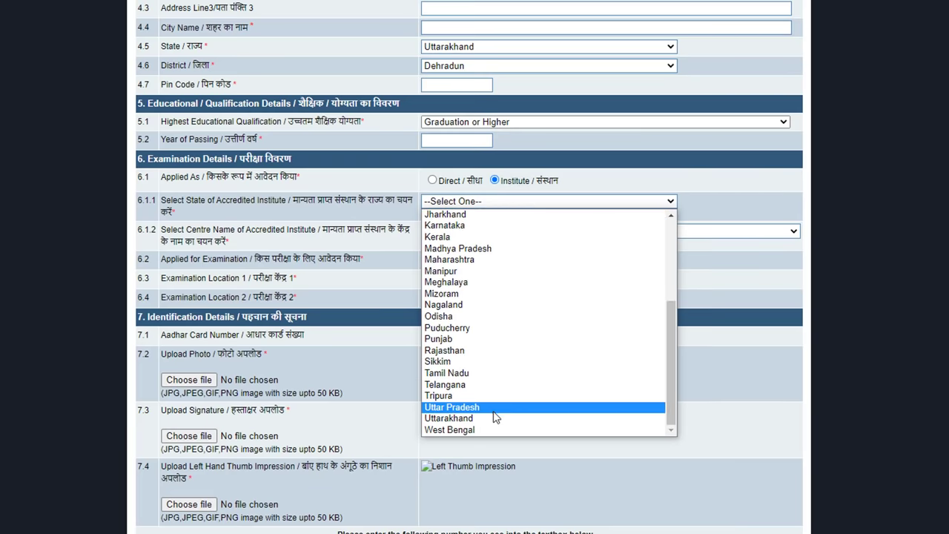
{"action": "left_click", "coordinate": [494, 407]}
{"action": "left_click", "coordinate": [495, 232]}
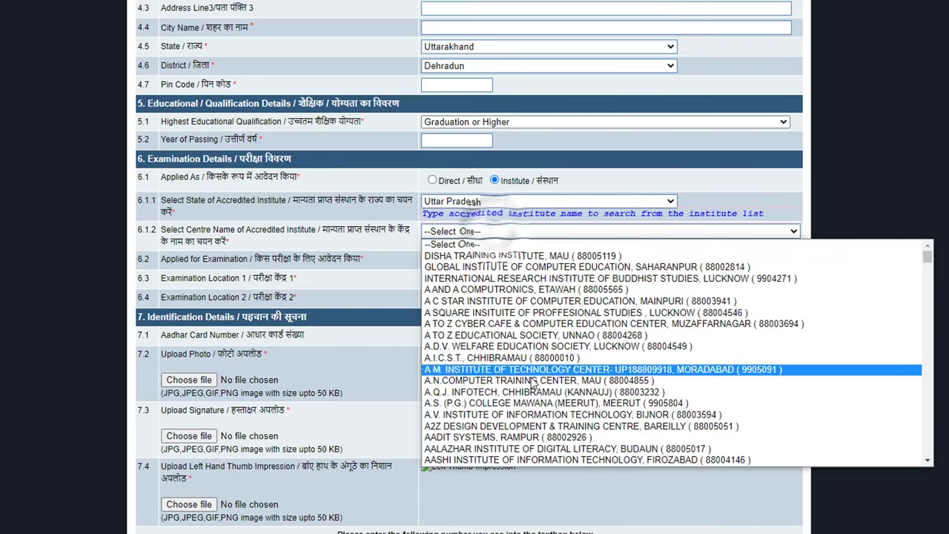
{"action": "left_click", "coordinate": [537, 301]}
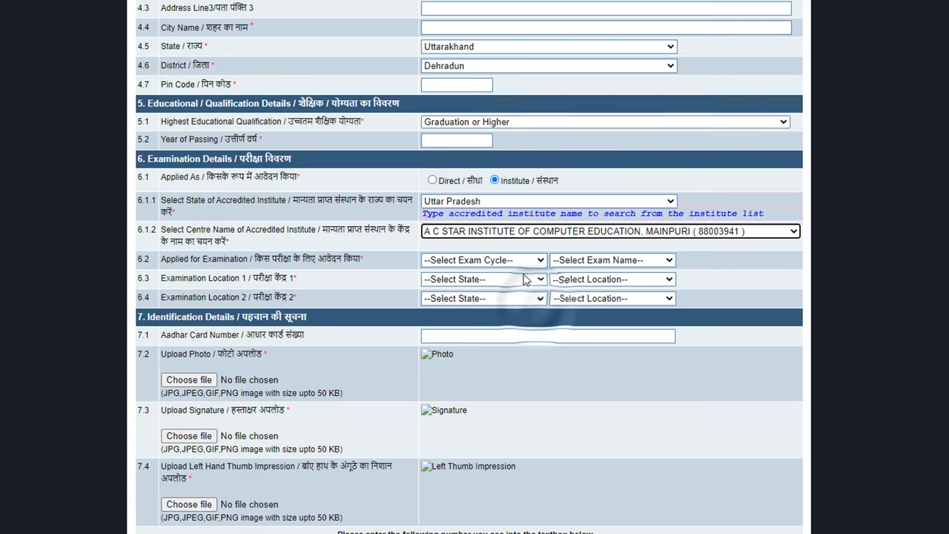
{"action": "left_click", "coordinate": [432, 180]}
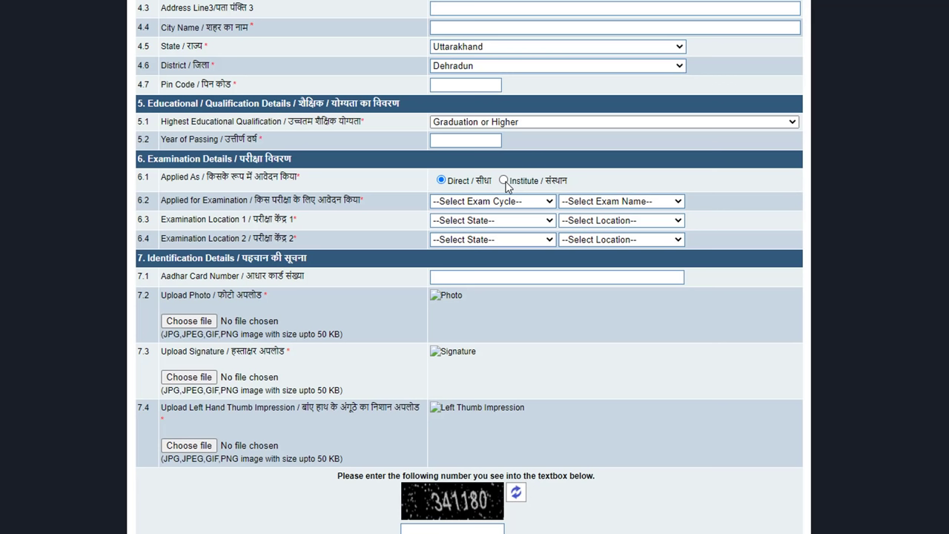
- Set Exam Cycle to Every Month Exam Cycle and Exam Name to November, 2020
{"action": "left_click", "coordinate": [465, 203]}
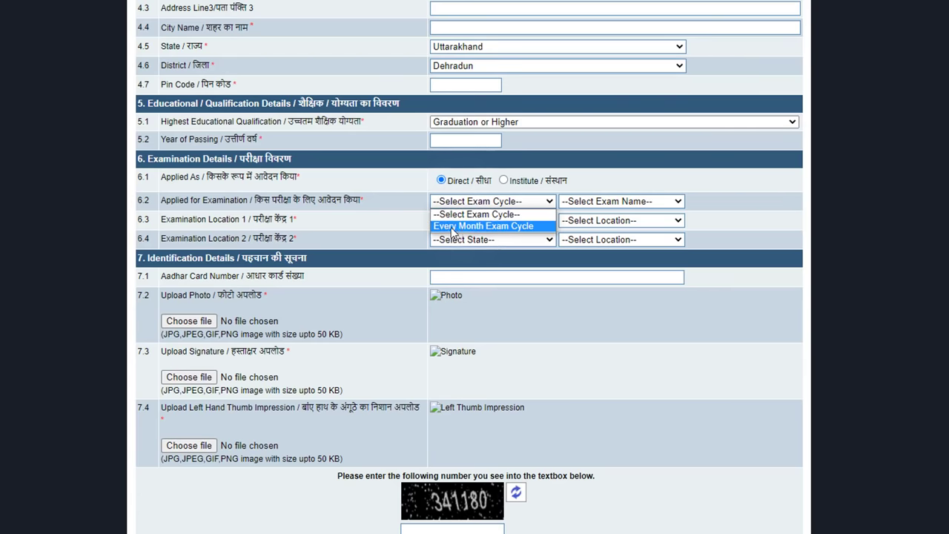
{"action": "left_click", "coordinate": [466, 226]}
{"action": "left_click", "coordinate": [606, 200]}
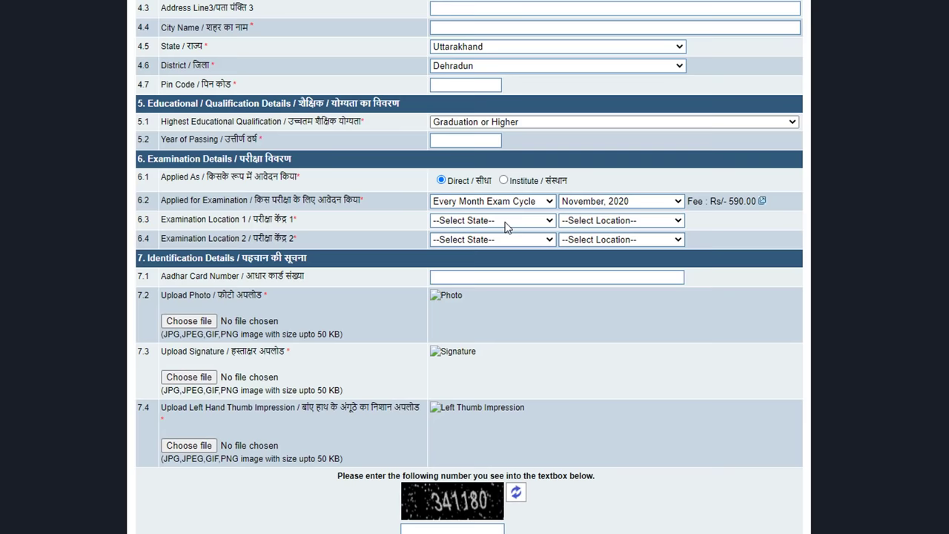
- Set exam locations to Uttarakhand DDN - DEHRADUN and Uttarakhand HDI - HALDWANI
{"action": "left_click", "coordinate": [505, 226]}
{"action": "scroll", "coordinate": [490, 371], "scroll_direction": "down", "scroll_amount": 6}
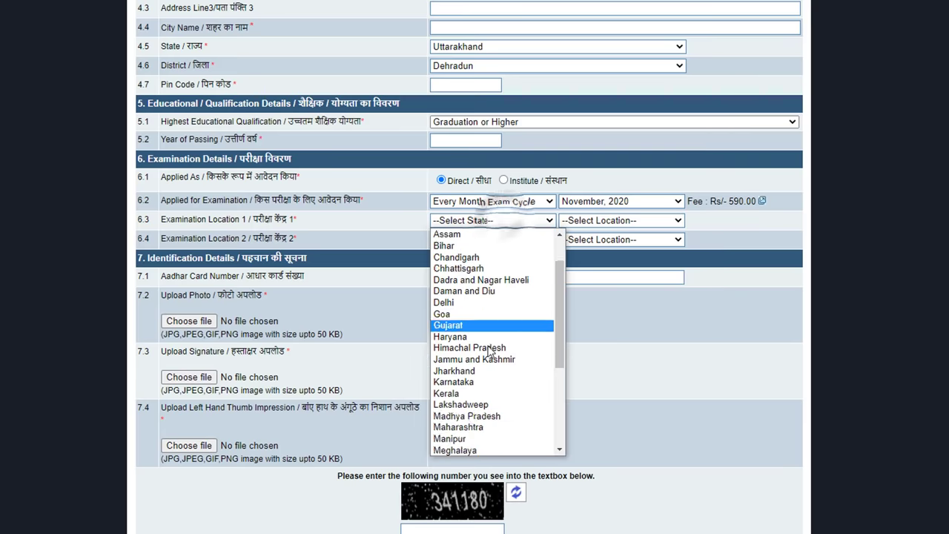
{"action": "left_click", "coordinate": [489, 438]}
{"action": "left_click", "coordinate": [575, 220]}
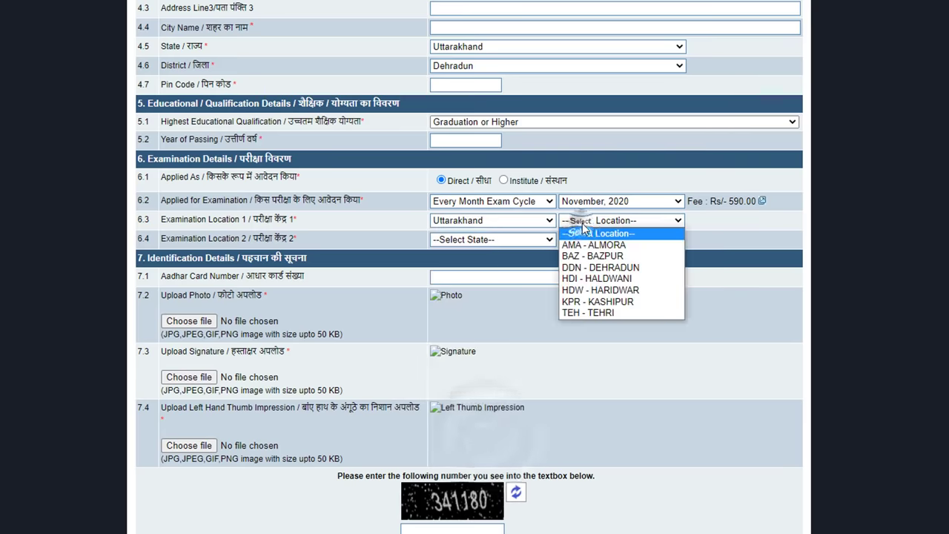
{"action": "left_click", "coordinate": [597, 268]}
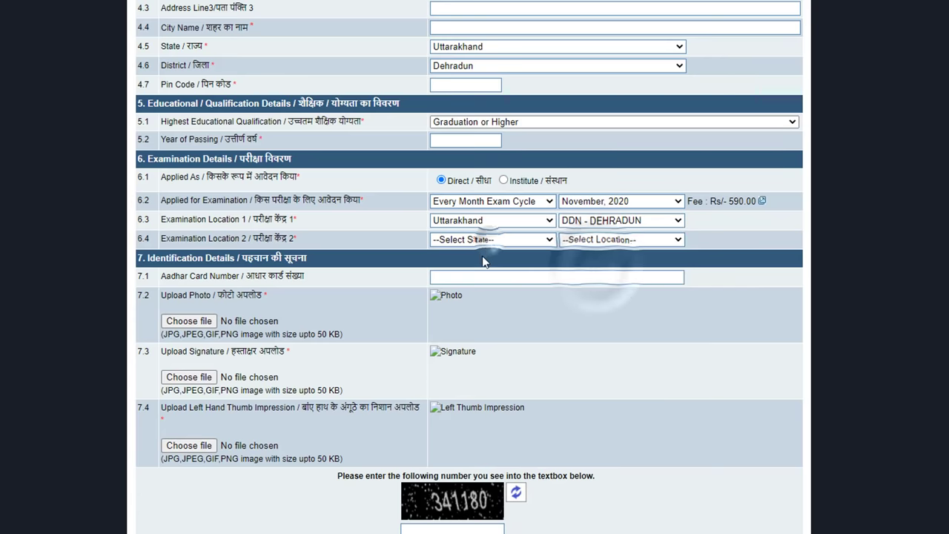
{"action": "left_click", "coordinate": [482, 240]}
{"action": "left_click", "coordinate": [483, 265]}
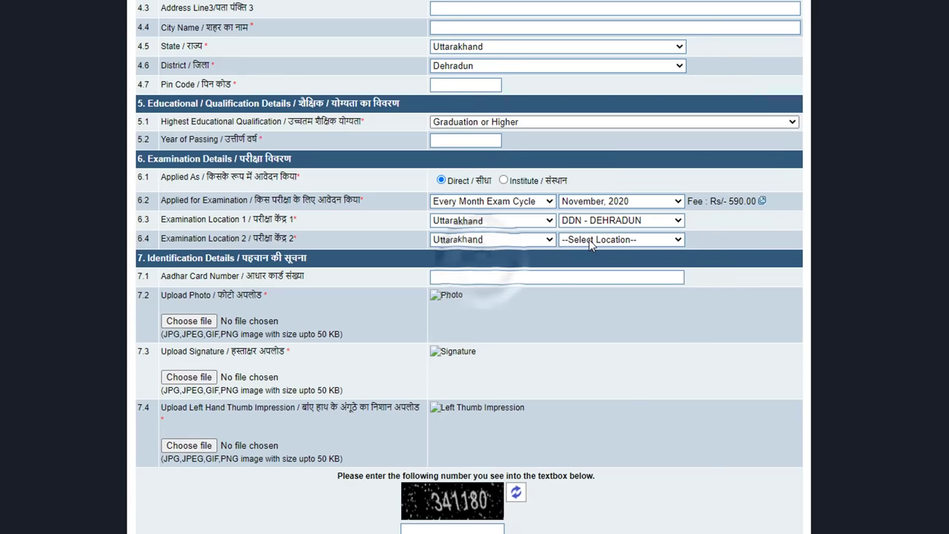
{"action": "left_click", "coordinate": [589, 239]}
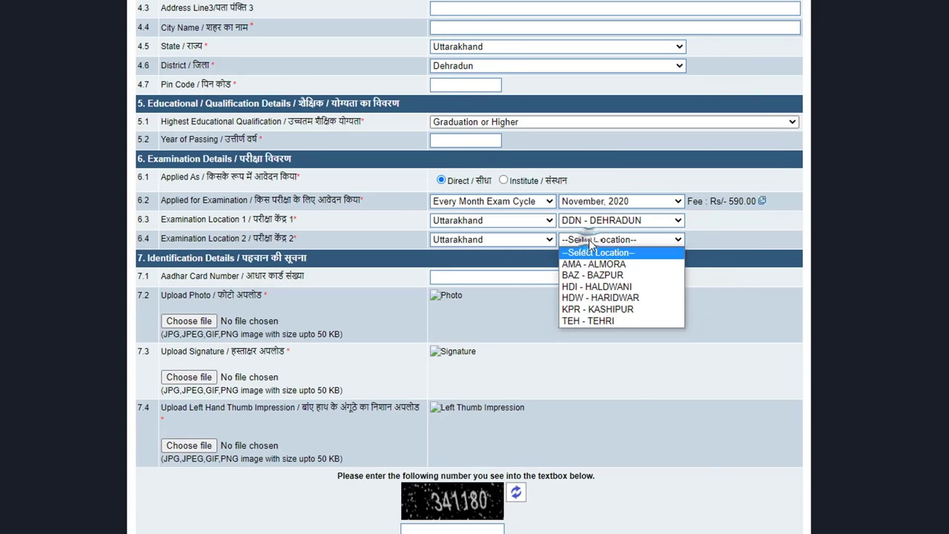
{"action": "left_click", "coordinate": [606, 289]}
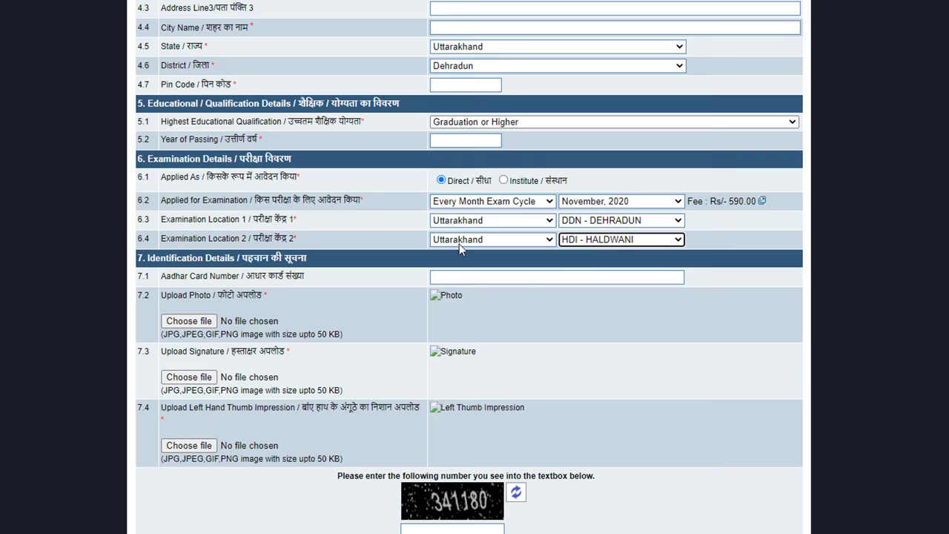
{"action": "scroll", "coordinate": [459, 243], "scroll_direction": "down", "scroll_amount": 2}
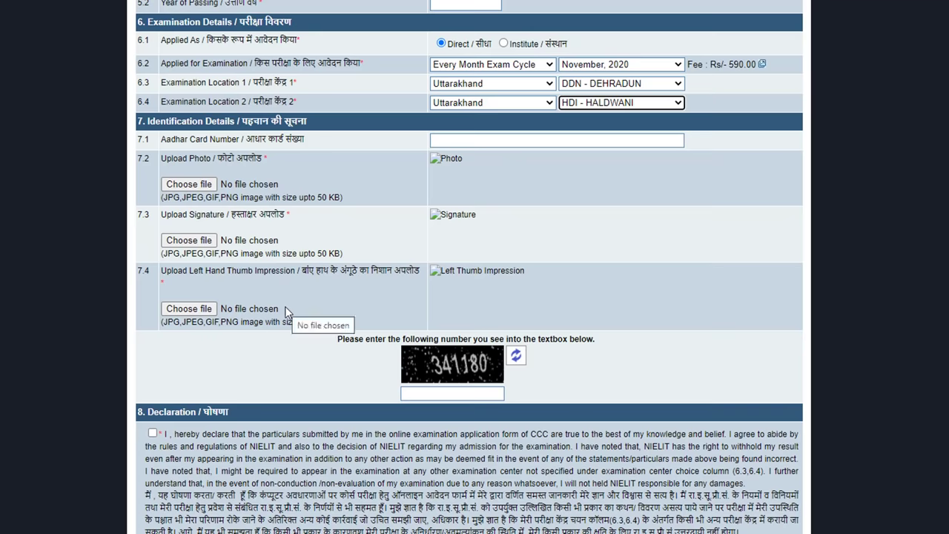
- Check the thumbprint, photo and signature images (img003, img004, img005) before uploading the photo
{"action": "key", "text": "alt+Tab"}
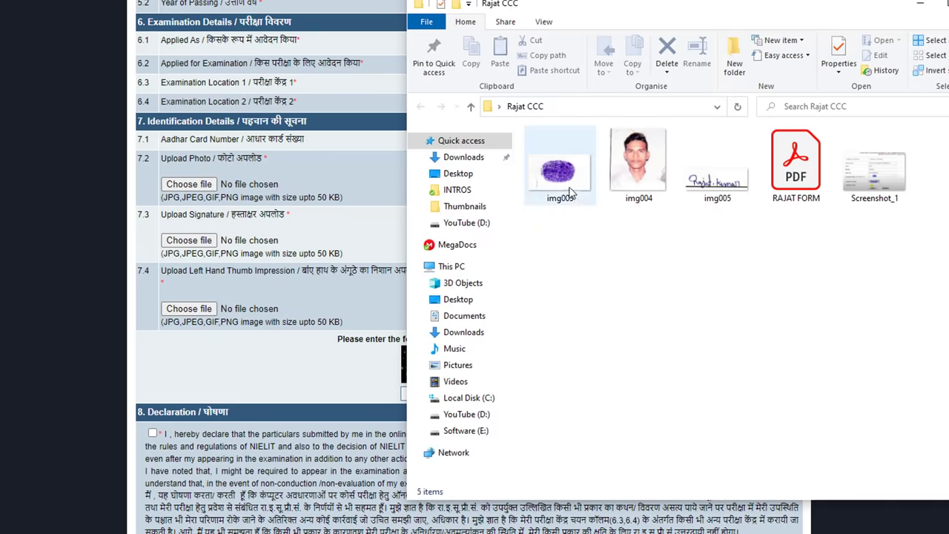
{"action": "left_click", "coordinate": [562, 184]}
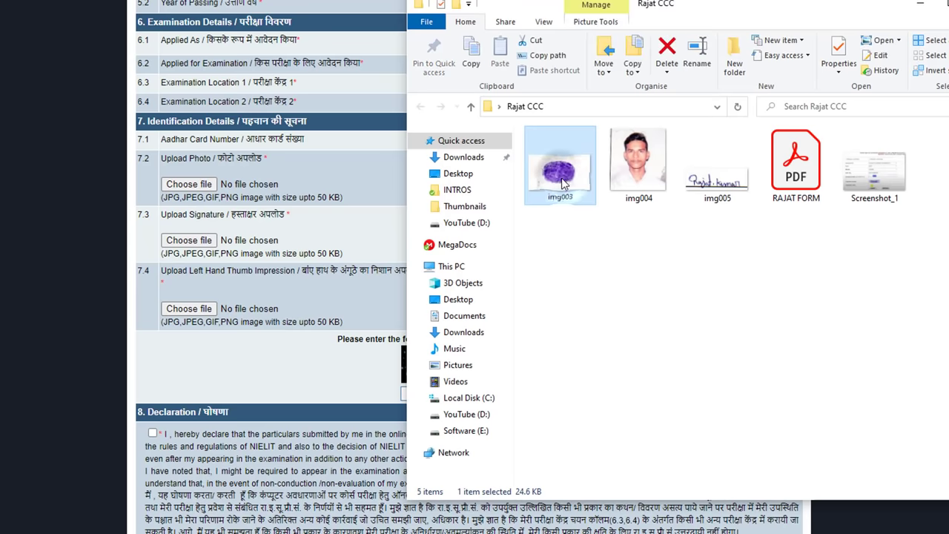
{"action": "left_click", "coordinate": [636, 182]}
{"action": "left_click", "coordinate": [703, 192]}
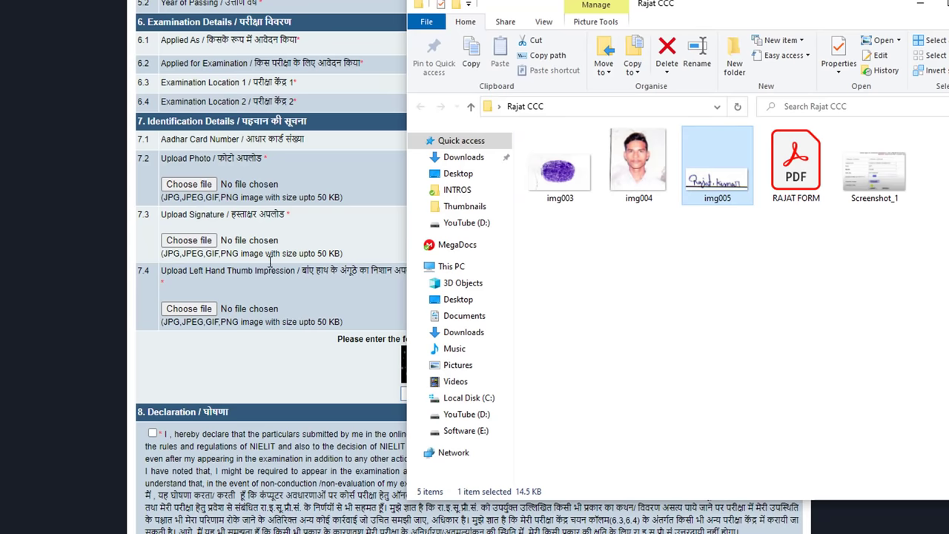
{"action": "left_click", "coordinate": [192, 186]}
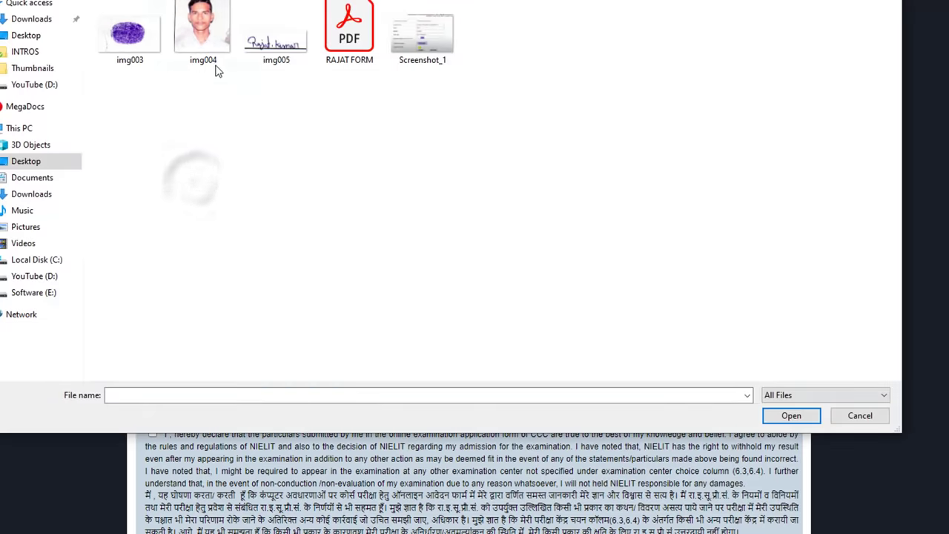
- Upload img004 as photo, img005 as signature and img003 as left thumb impression
{"action": "double_click", "coordinate": [201, 31]}
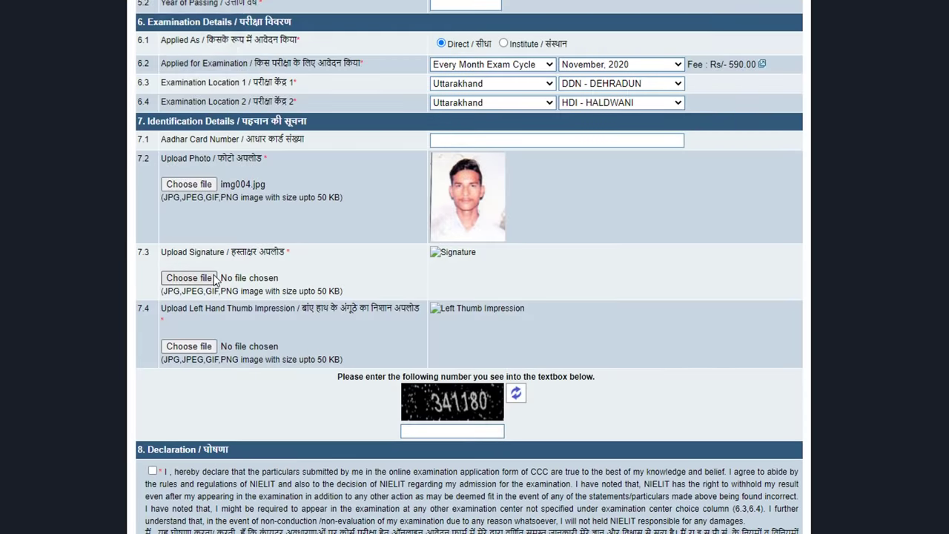
{"action": "left_click", "coordinate": [189, 277]}
{"action": "double_click", "coordinate": [272, 37]}
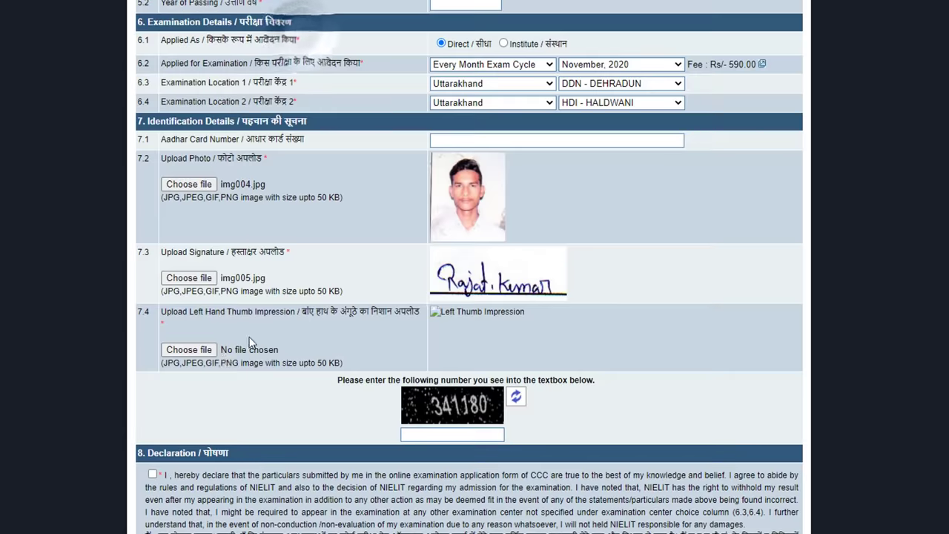
{"action": "left_click", "coordinate": [205, 354]}
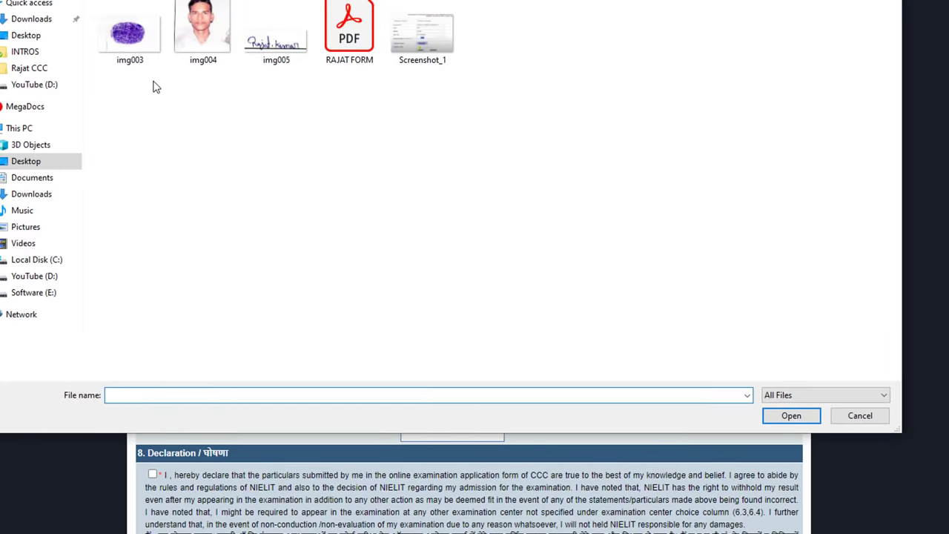
{"action": "double_click", "coordinate": [130, 42]}
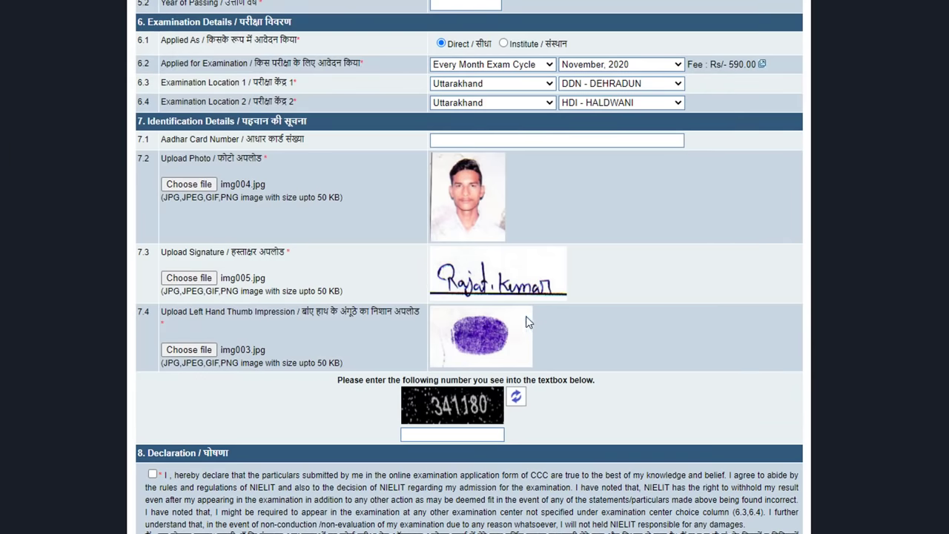
{"action": "left_click", "coordinate": [458, 431]}
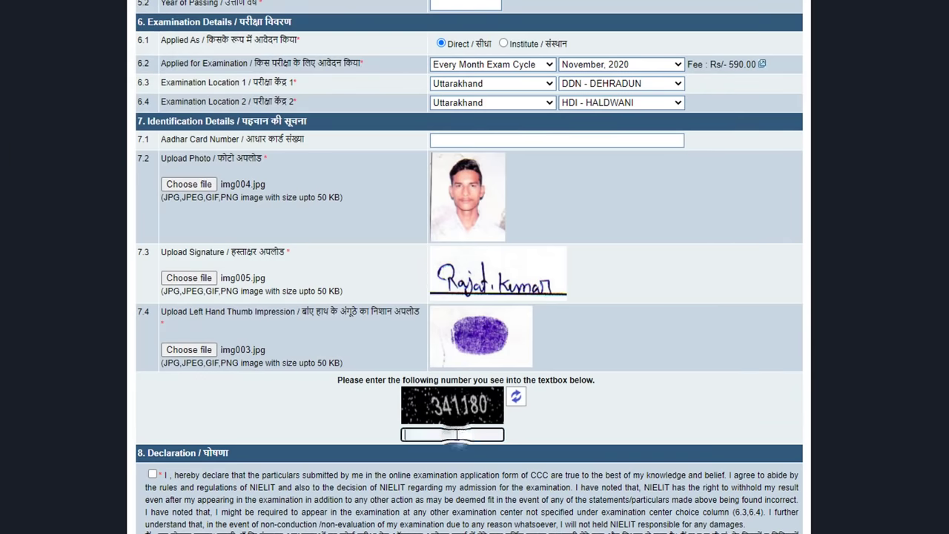
{"action": "scroll", "coordinate": [455, 430], "scroll_direction": "down", "scroll_amount": 1}
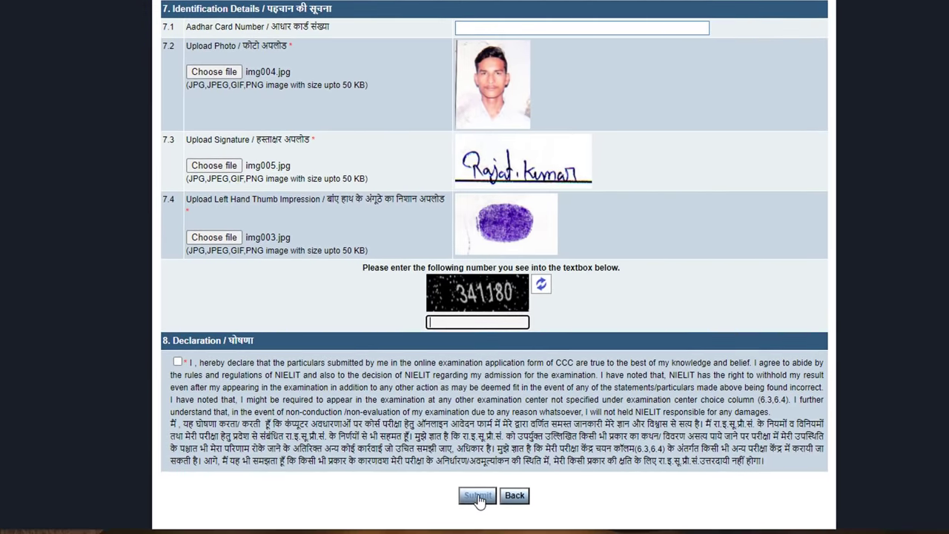
- Submit the application, note the application number and 590 fee, and choose NEFT/RTGS payment
{"action": "left_click", "coordinate": [479, 497]}
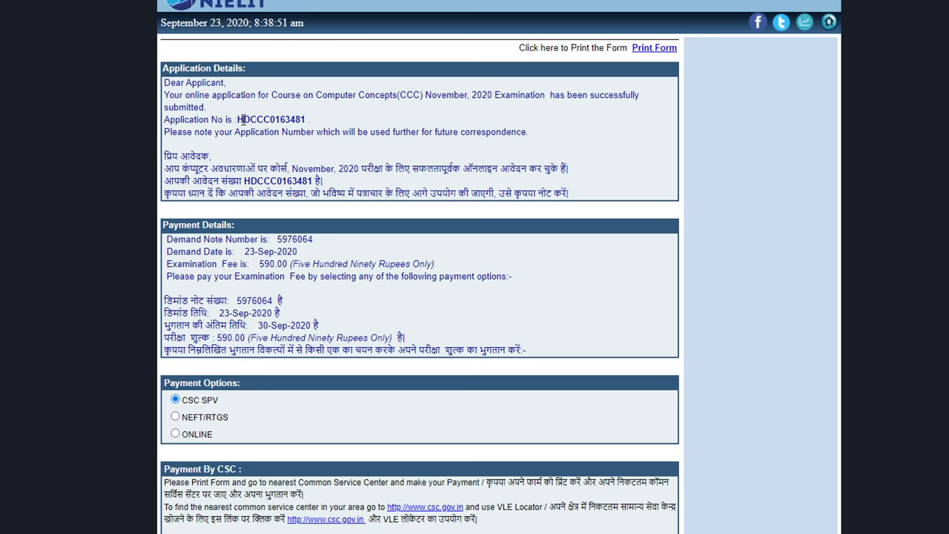
{"action": "double_click", "coordinate": [239, 120]}
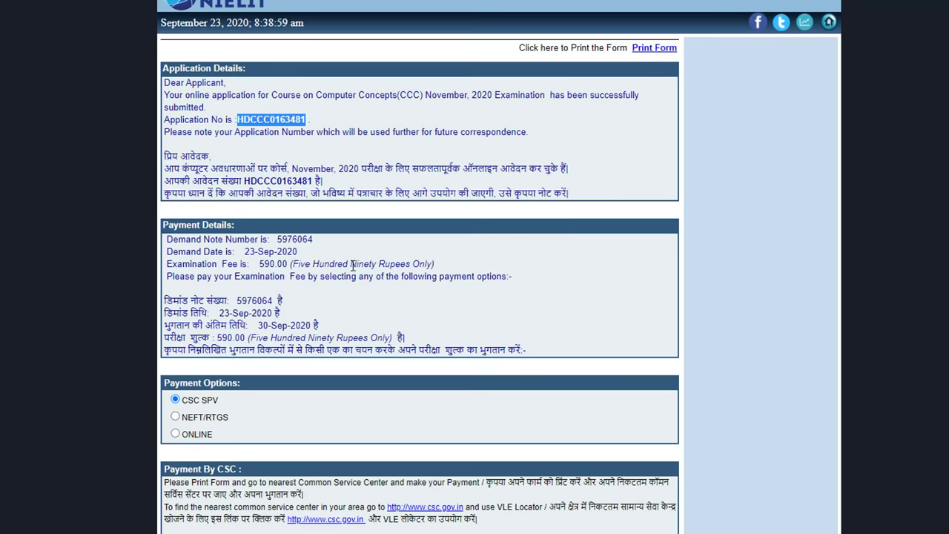
{"action": "scroll", "coordinate": [353, 264], "scroll_direction": "down", "scroll_amount": 2}
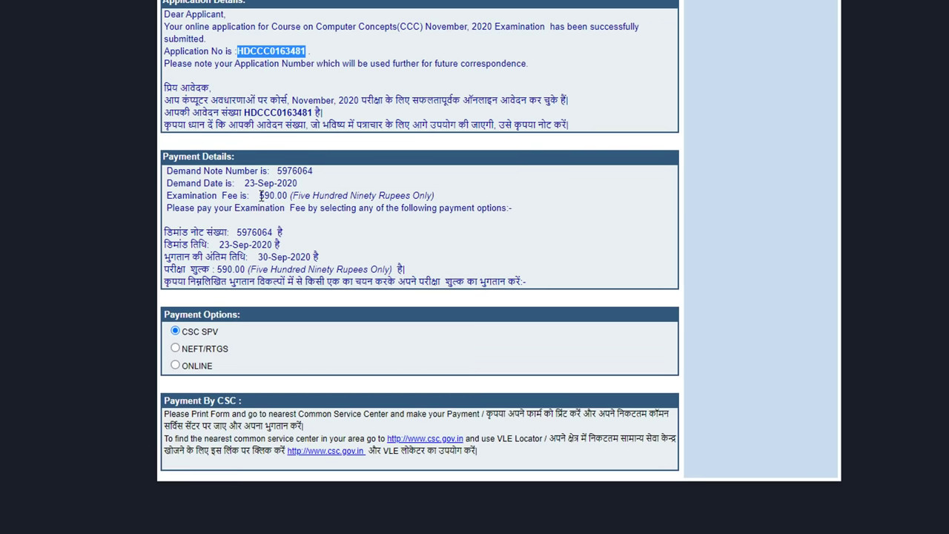
{"action": "left_click_drag", "start_coordinate": [260, 195], "coordinate": [276, 196]}
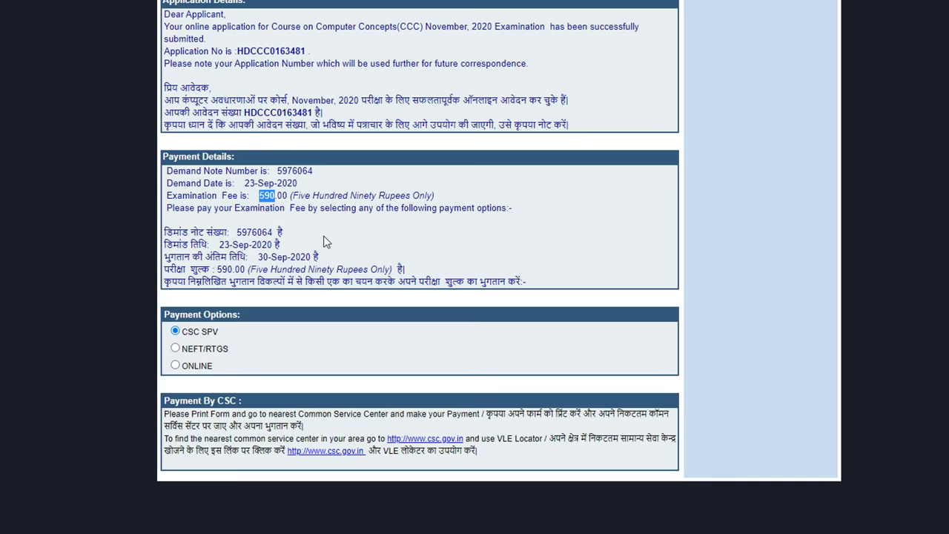
{"action": "left_click", "coordinate": [175, 349]}
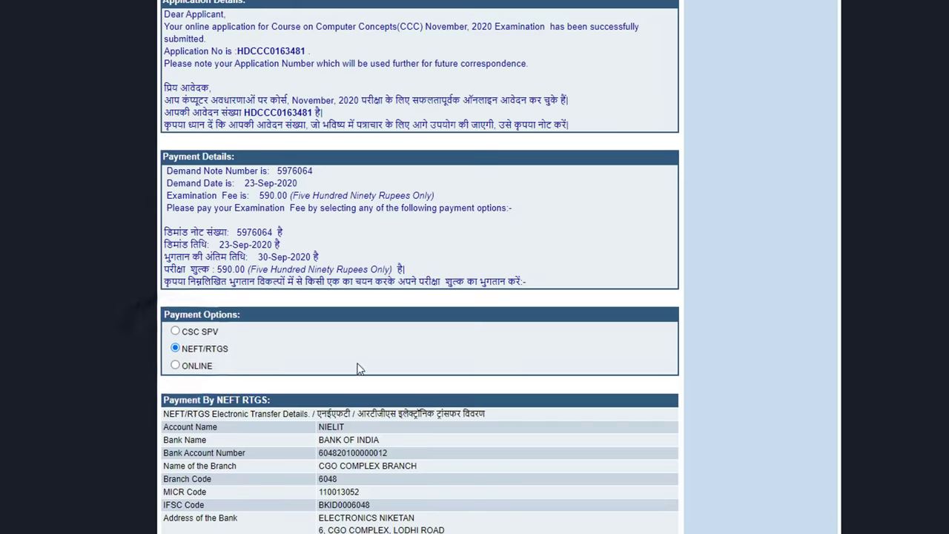
- Switch the payment option to Online and proceed to pay the ₹590 fee online
{"action": "scroll", "coordinate": [332, 371], "scroll_direction": "down", "scroll_amount": 2}
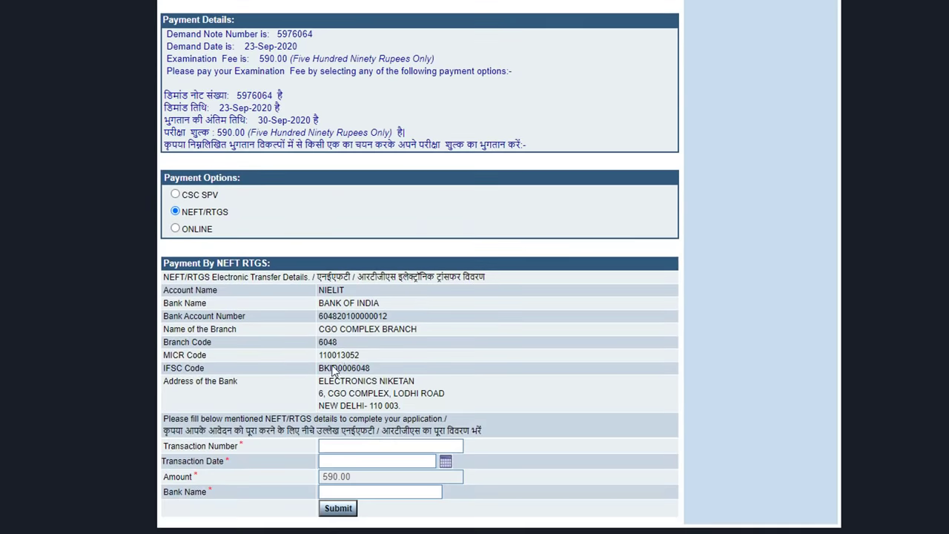
{"action": "left_click", "coordinate": [175, 228]}
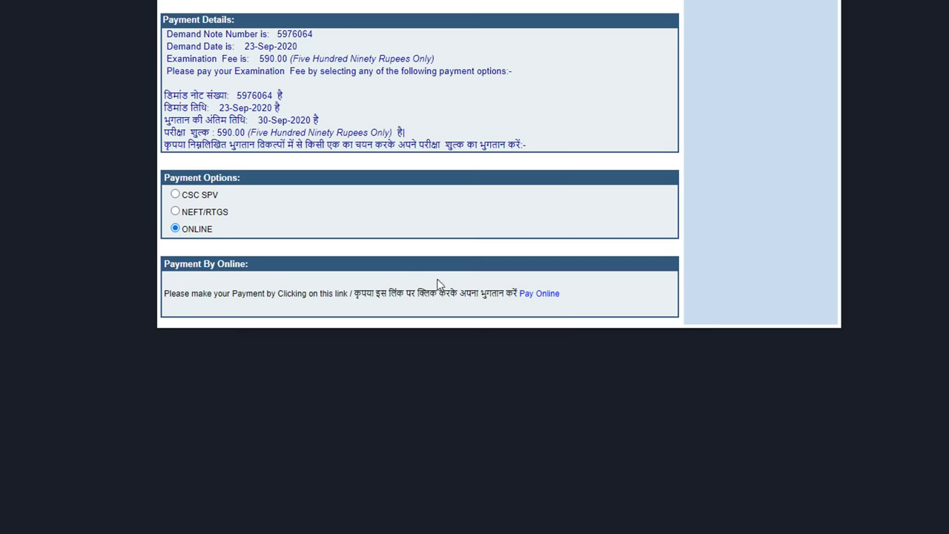
{"action": "left_click", "coordinate": [538, 297]}
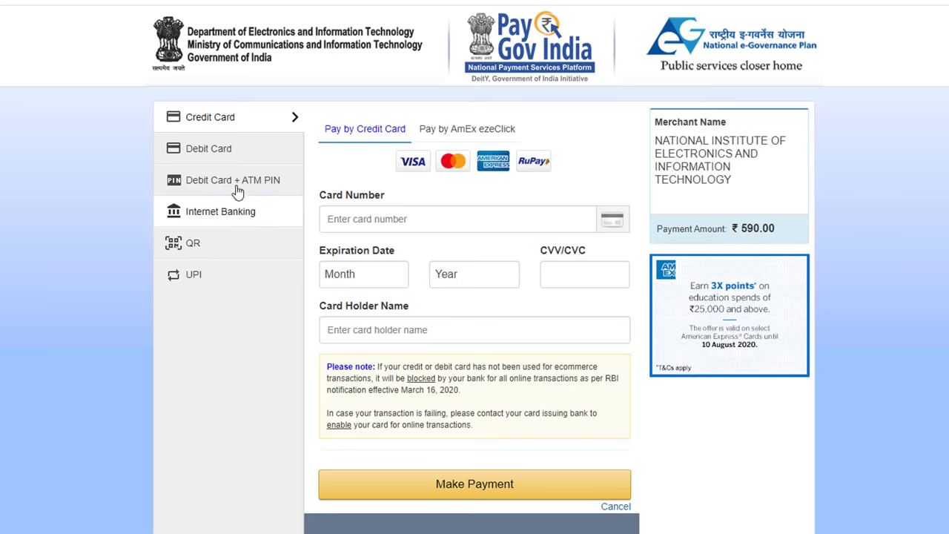
- Pick Debit Card as the payment method on the PayGov India page
{"action": "left_click", "coordinate": [224, 153]}
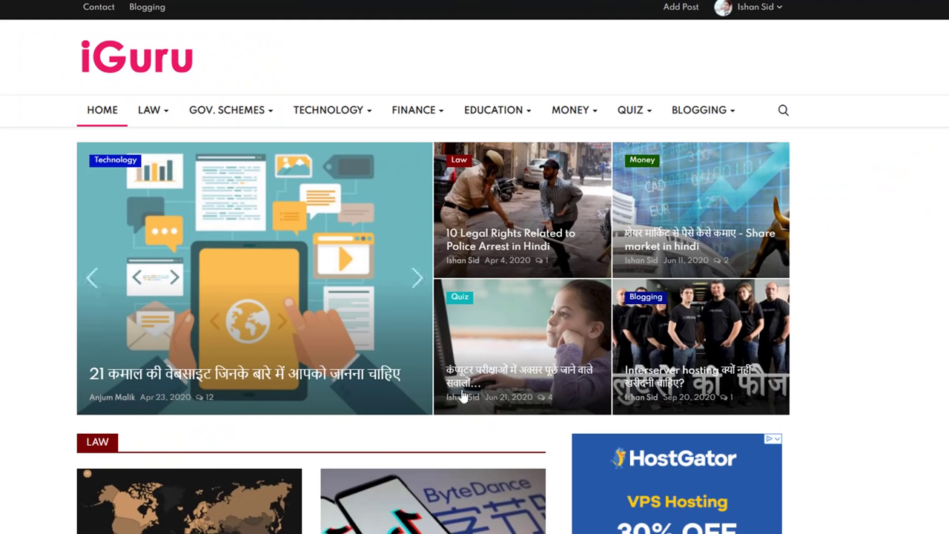
- Open the iGuru computer-exam quiz article and scroll to its first question
{"action": "left_click", "coordinate": [513, 379]}
{"action": "scroll", "coordinate": [257, 358], "scroll_direction": "down", "scroll_amount": 2}
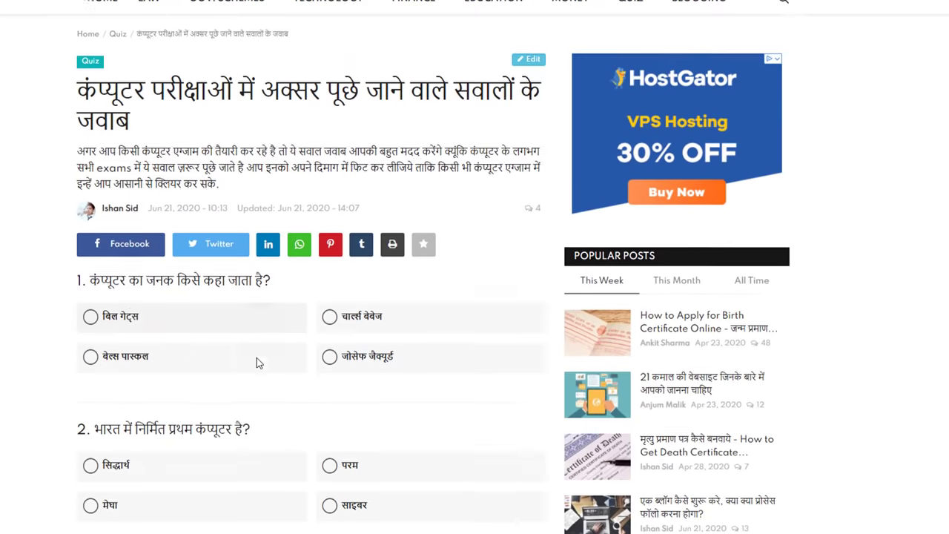
{"action": "scroll", "coordinate": [148, 311], "scroll_direction": "down", "scroll_amount": 1}
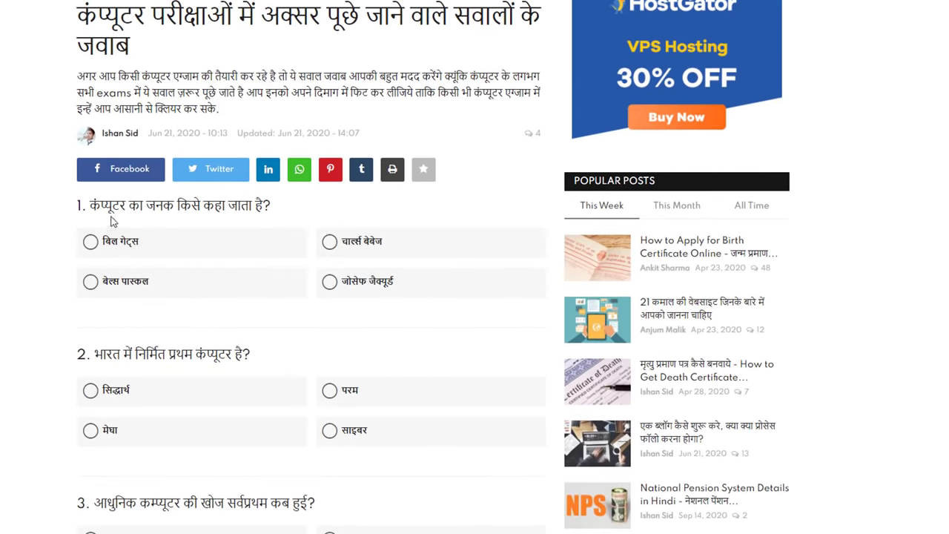
- Answer question 1 with चार्ल्स बेबेज and scroll through the remaining questions
{"action": "left_click", "coordinate": [348, 242]}
{"action": "scroll", "coordinate": [324, 259], "scroll_direction": "down", "scroll_amount": 3}
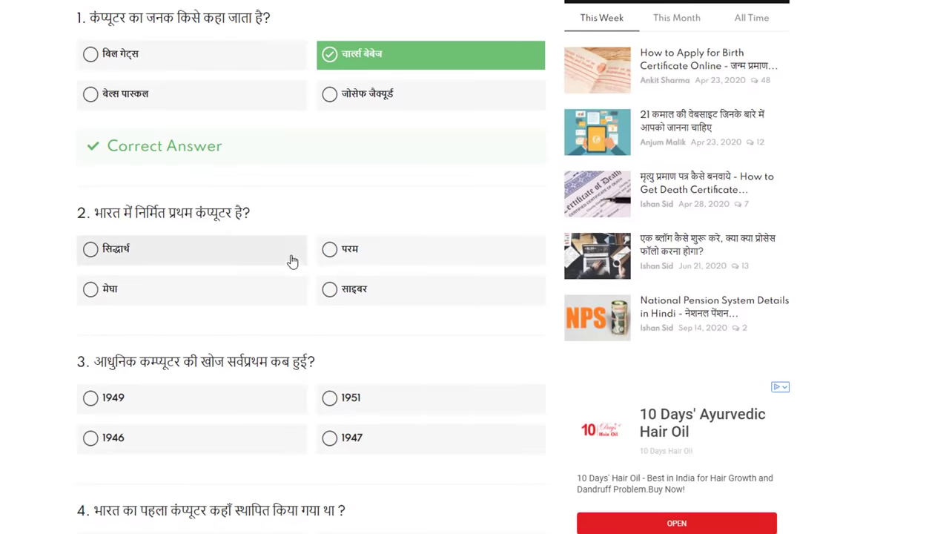
{"action": "scroll", "coordinate": [324, 371], "scroll_direction": "down", "scroll_amount": 9}
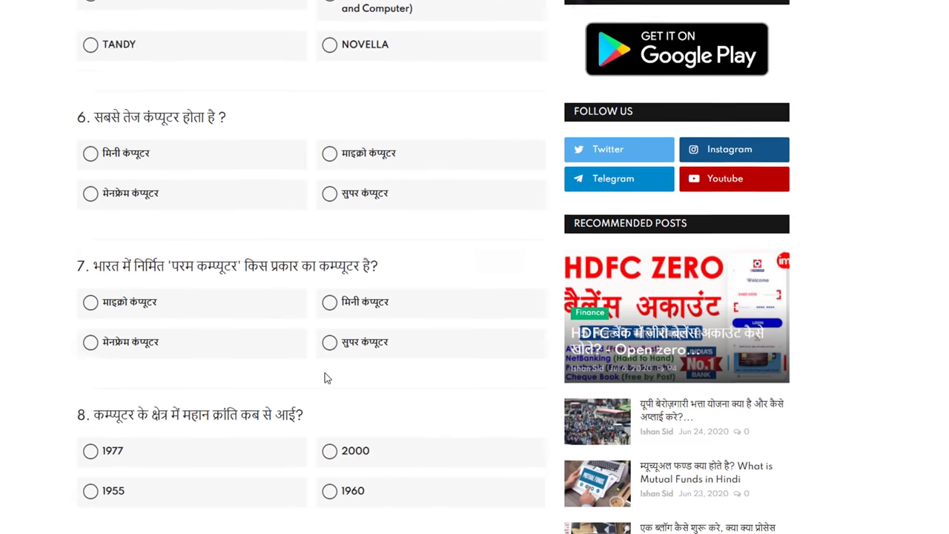
{"action": "scroll", "coordinate": [324, 378], "scroll_direction": "down", "scroll_amount": 1}
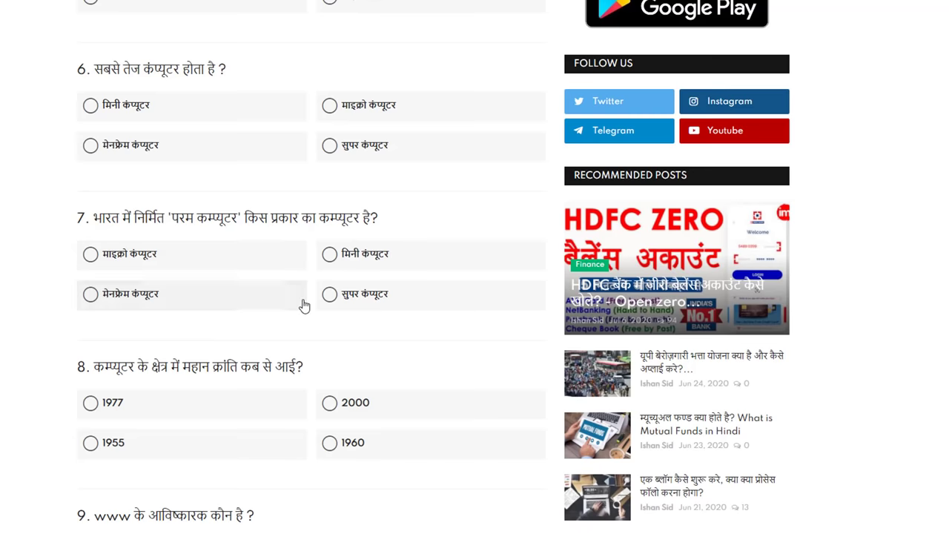
{"action": "scroll", "coordinate": [303, 307], "scroll_direction": "down", "scroll_amount": 3}
{"action": "scroll", "coordinate": [302, 306], "scroll_direction": "down", "scroll_amount": 5}
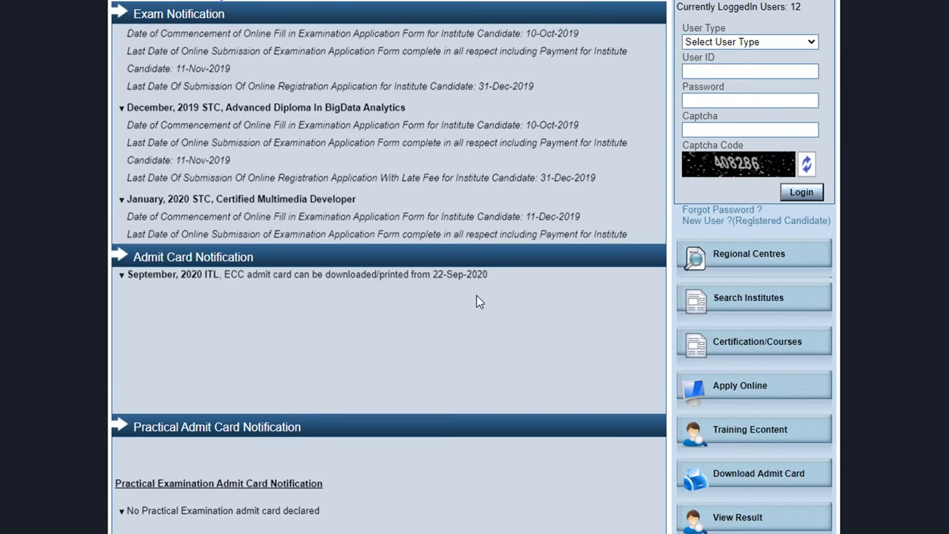
{"action": "scroll", "coordinate": [478, 302], "scroll_direction": "down", "scroll_amount": 1}
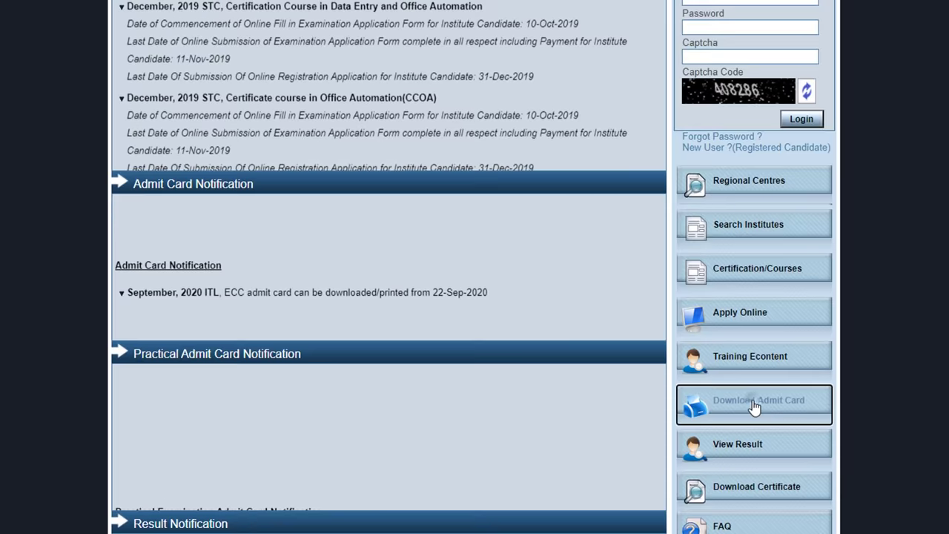
- Go to Download Admit Card and choose Course on Computer Concepts (CCC)
{"action": "left_click", "coordinate": [752, 406]}
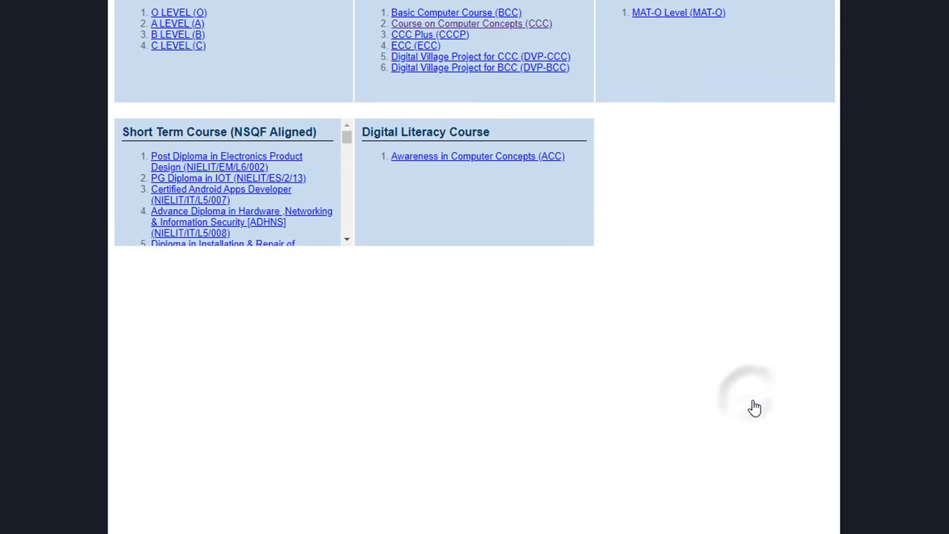
{"action": "left_click", "coordinate": [499, 25]}
{"action": "scroll", "coordinate": [478, 409], "scroll_direction": "down", "scroll_amount": 5}
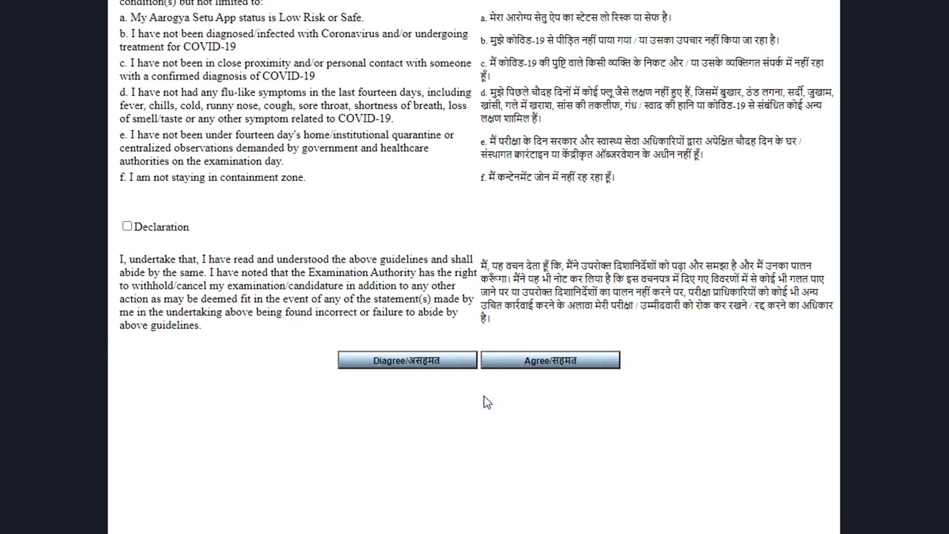
- Tick the COVID-19 declaration checkbox and agree to continue
{"action": "left_click", "coordinate": [126, 226]}
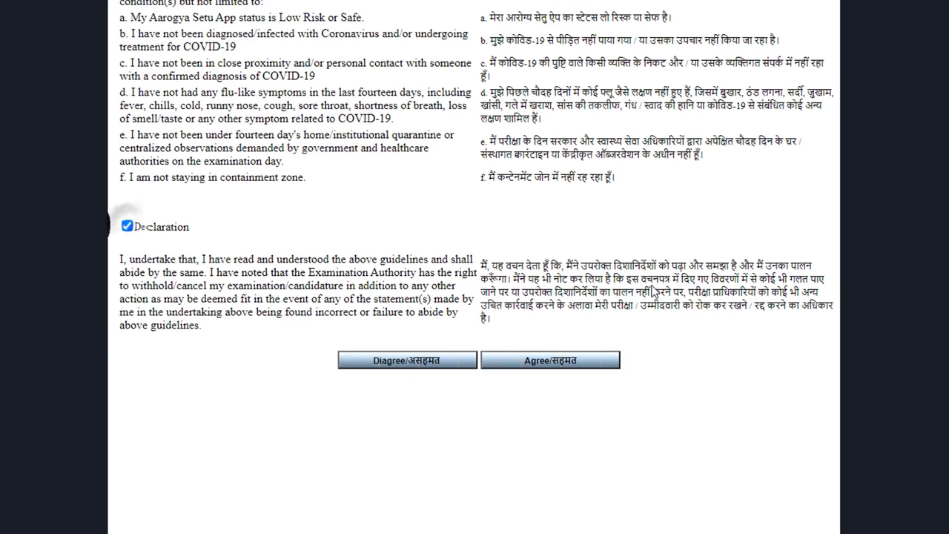
{"action": "scroll", "coordinate": [127, 226], "scroll_direction": "up", "scroll_amount": 6}
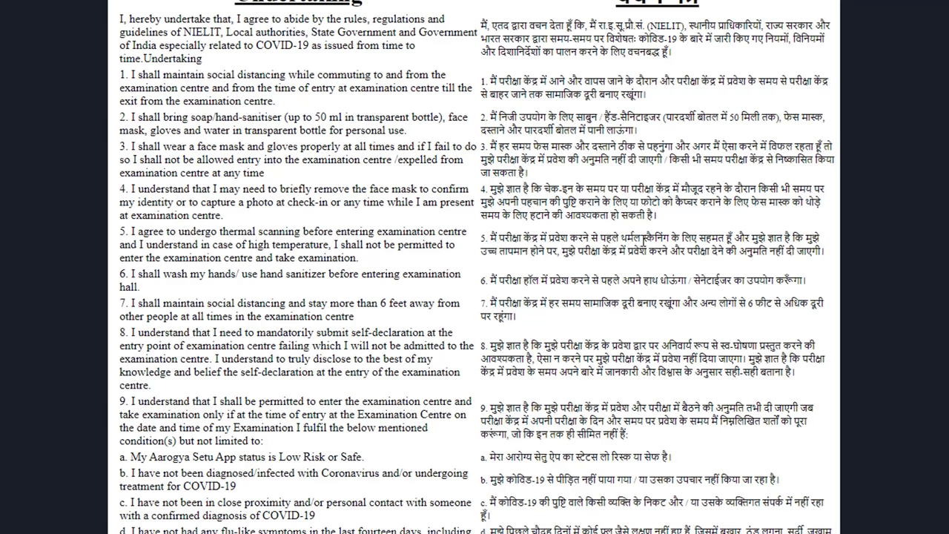
{"action": "scroll", "coordinate": [628, 239], "scroll_direction": "down", "scroll_amount": 2}
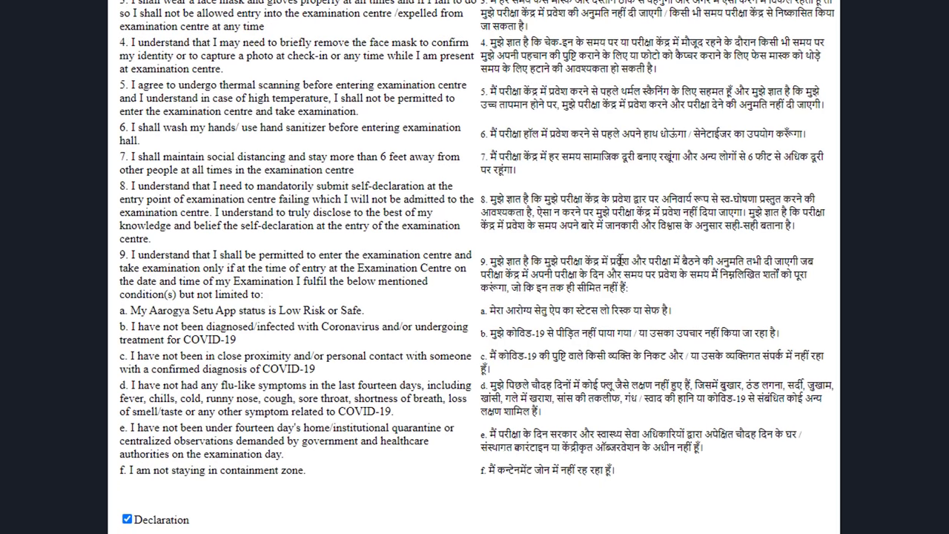
{"action": "scroll", "coordinate": [621, 227], "scroll_direction": "down", "scroll_amount": 1}
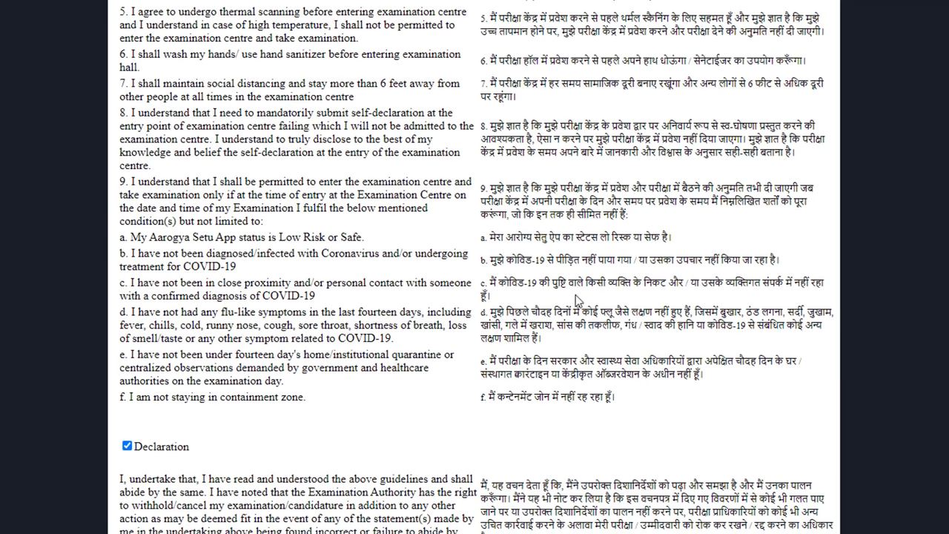
{"action": "scroll", "coordinate": [564, 291], "scroll_direction": "down", "scroll_amount": 2}
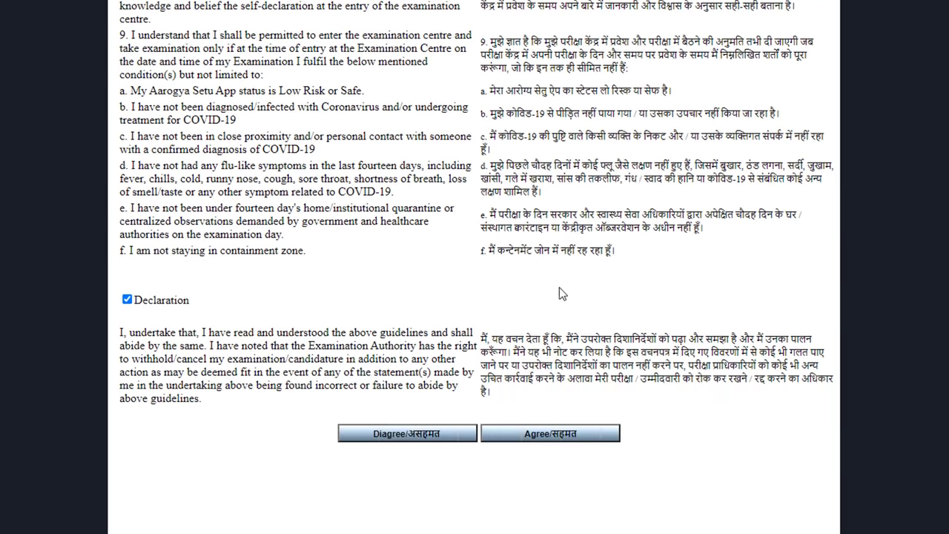
{"action": "scroll", "coordinate": [655, 403], "scroll_direction": "up", "scroll_amount": 4}
{"action": "scroll", "coordinate": [655, 403], "scroll_direction": "down", "scroll_amount": 4}
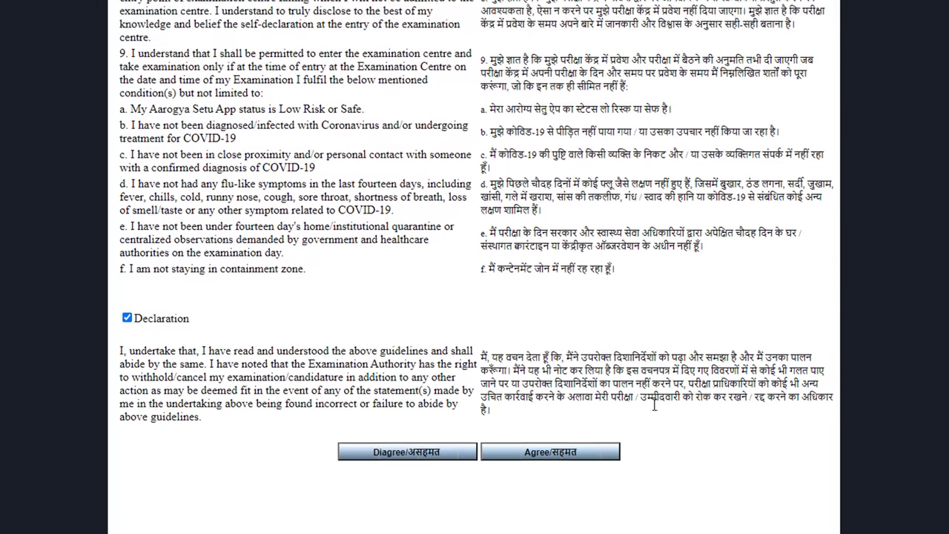
{"action": "left_click", "coordinate": [552, 437]}
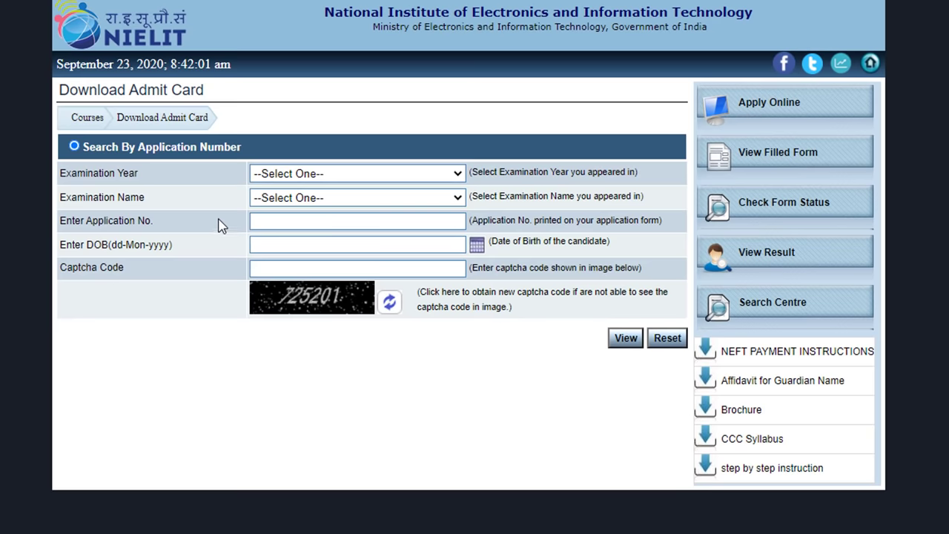
- Set examination year 2020 and exam name February, 2020, then start entering the captcha
{"action": "left_click", "coordinate": [298, 175]}
{"action": "left_click", "coordinate": [297, 201]}
{"action": "left_click", "coordinate": [304, 200]}
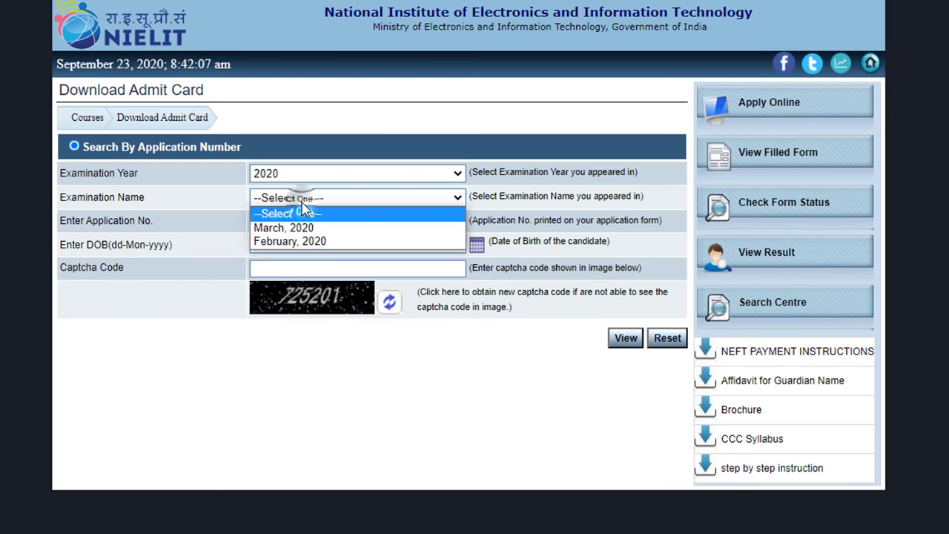
{"action": "left_click", "coordinate": [297, 240]}
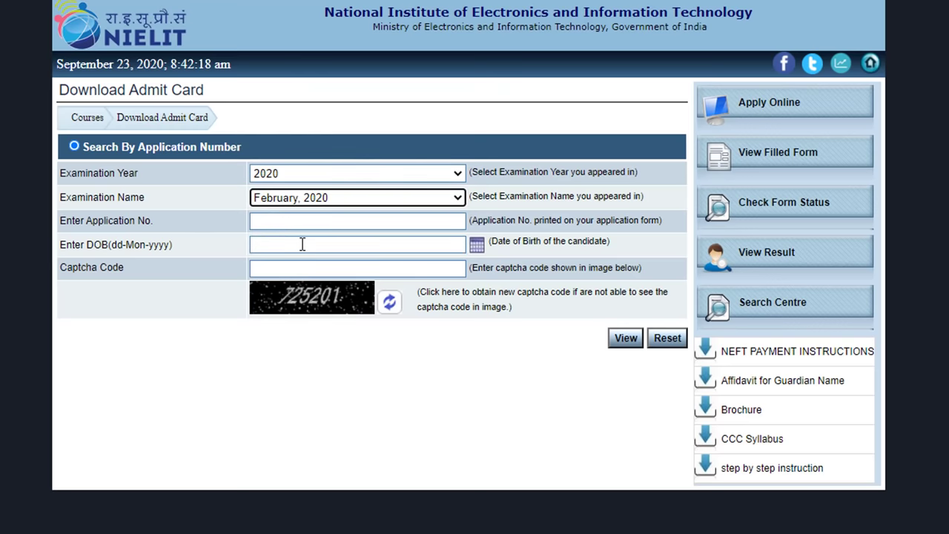
{"action": "left_click", "coordinate": [304, 268]}
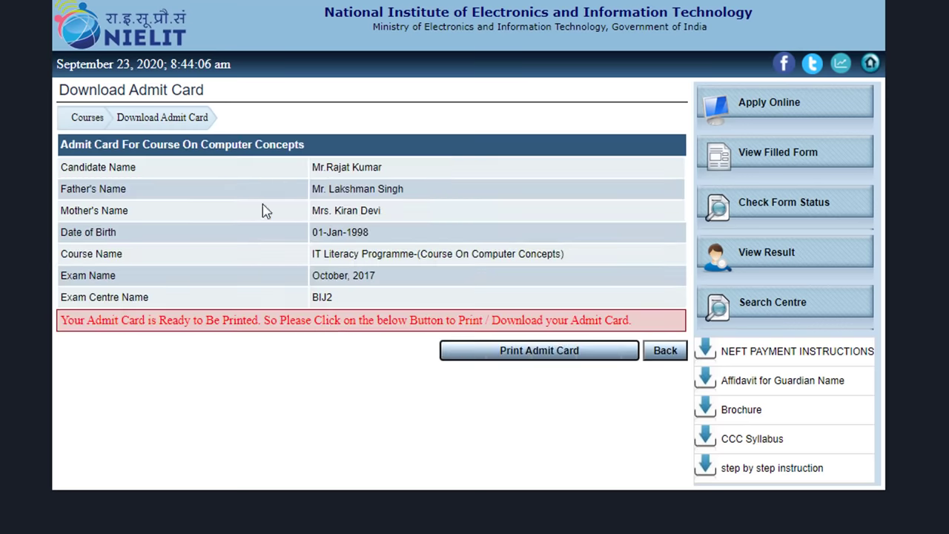
- Show the printable admit card and select its exam centre address and batch number text
{"action": "left_click", "coordinate": [520, 351]}
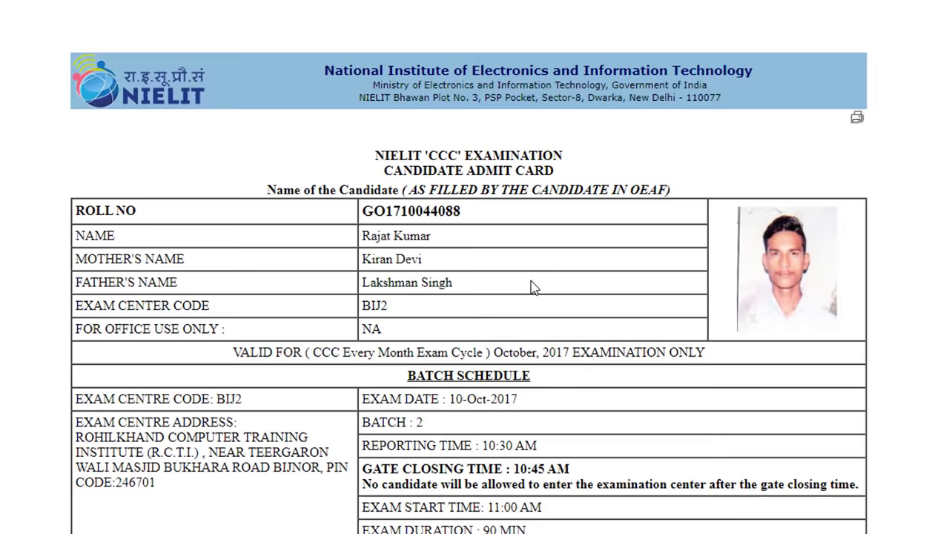
{"action": "scroll", "coordinate": [534, 288], "scroll_direction": "down", "scroll_amount": 1}
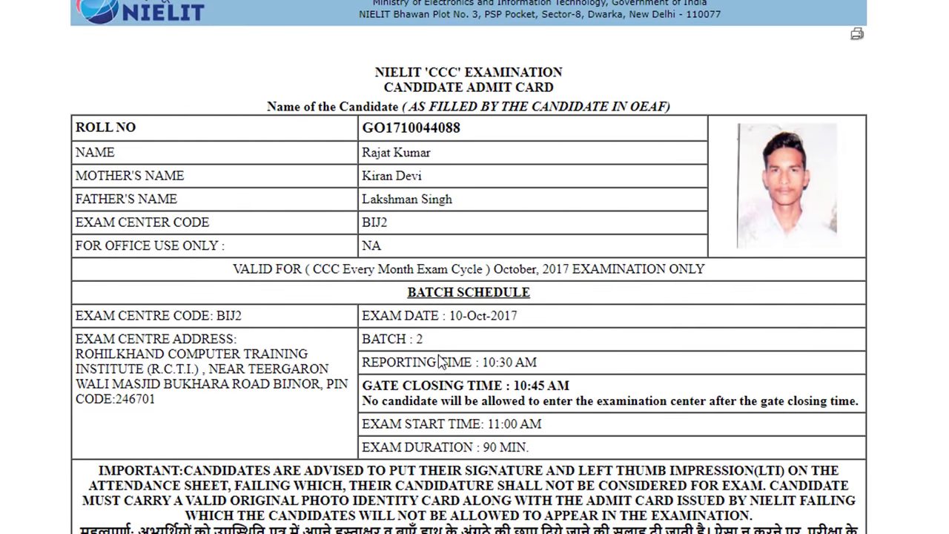
{"action": "scroll", "coordinate": [440, 362], "scroll_direction": "down", "scroll_amount": 1}
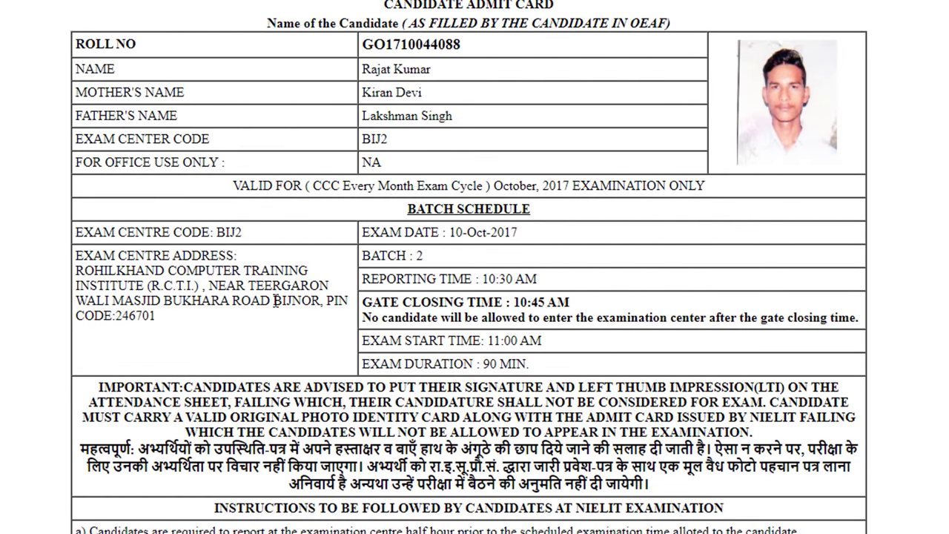
{"action": "left_click_drag", "start_coordinate": [165, 319], "coordinate": [77, 270]}
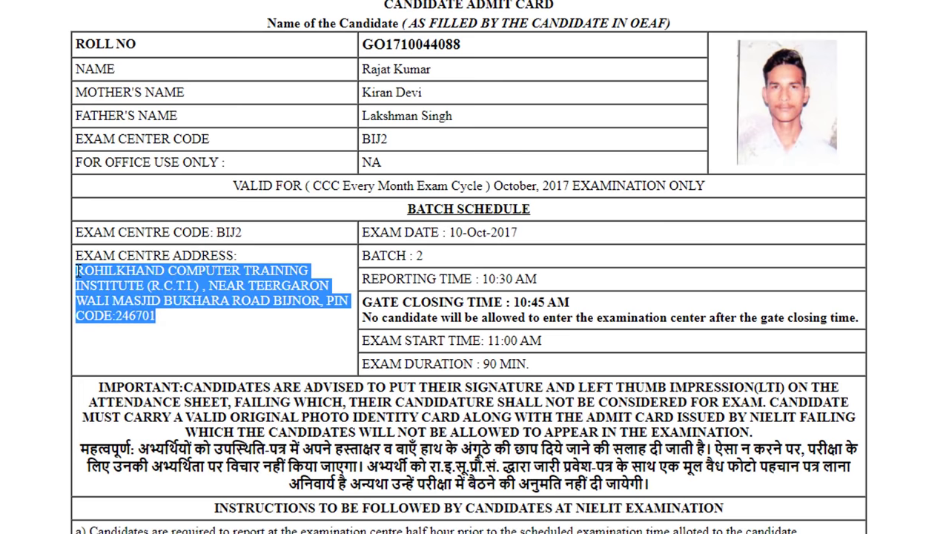
{"action": "left_click", "coordinate": [188, 301]}
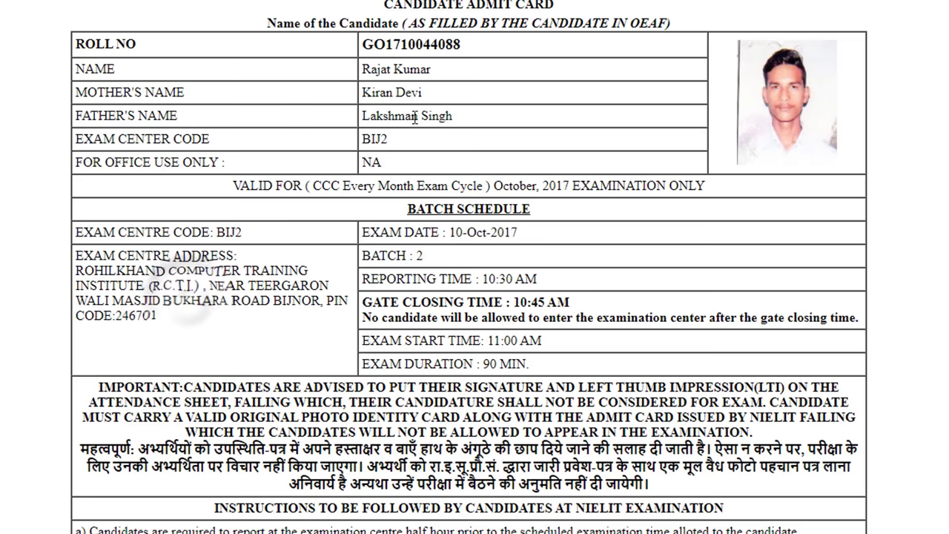
{"action": "left_click_drag", "start_coordinate": [162, 314], "coordinate": [75, 270]}
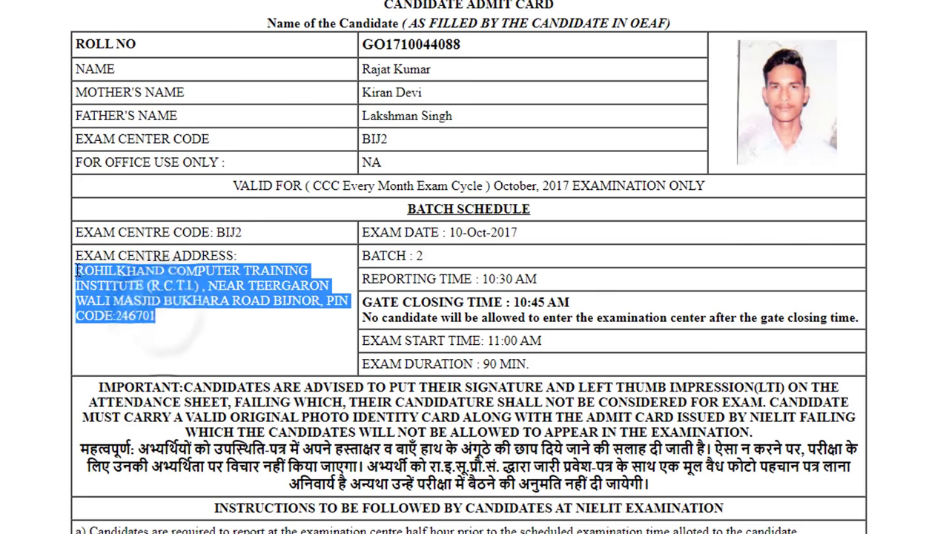
{"action": "left_click_drag", "start_coordinate": [363, 255], "coordinate": [425, 256]}
{"action": "left_click", "coordinate": [435, 279]}
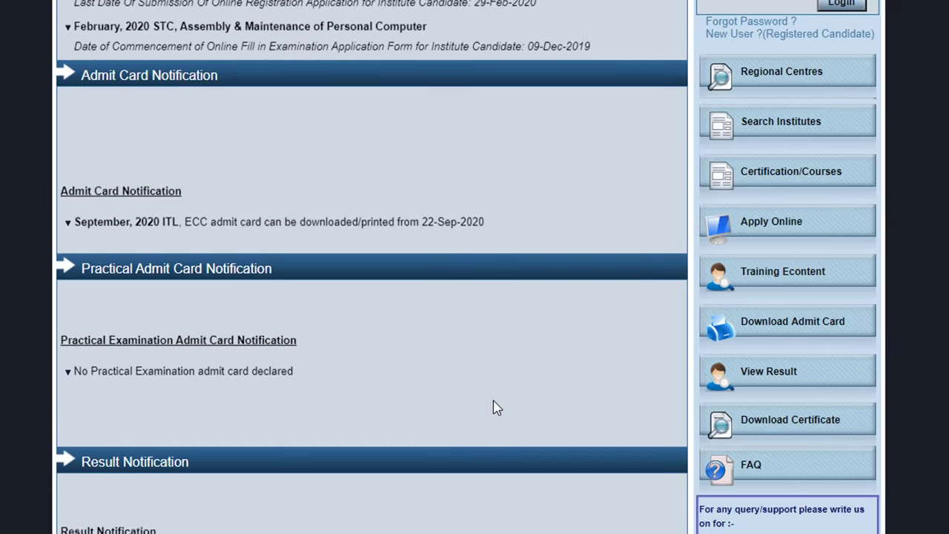
- Open View Result and choose Course on Computer Concepts (CCC)
{"action": "left_click", "coordinate": [773, 385]}
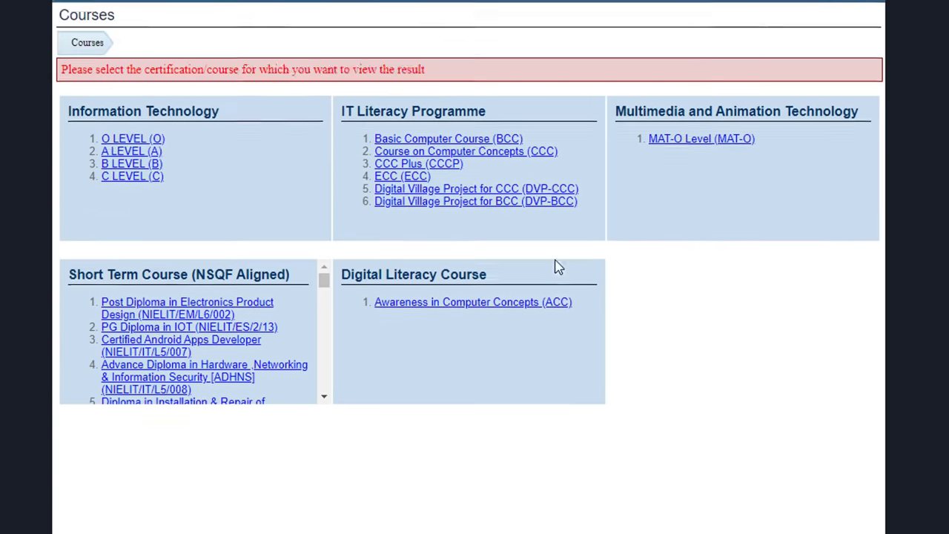
{"action": "scroll", "coordinate": [559, 267], "scroll_direction": "up", "scroll_amount": 2}
{"action": "left_click", "coordinate": [523, 230]}
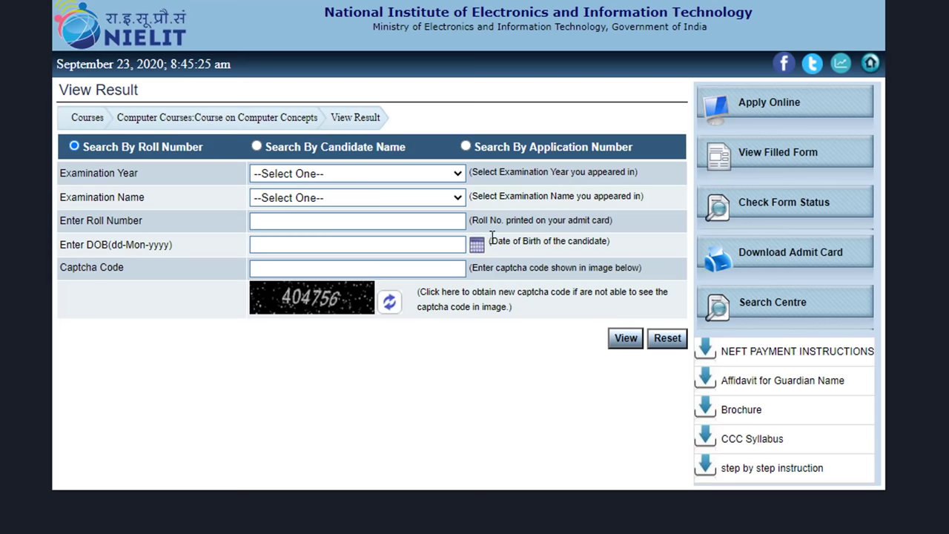
- Search by application number for year 2017, exam October, 2017, entering the candidate's application number
{"action": "left_click", "coordinate": [466, 147]}
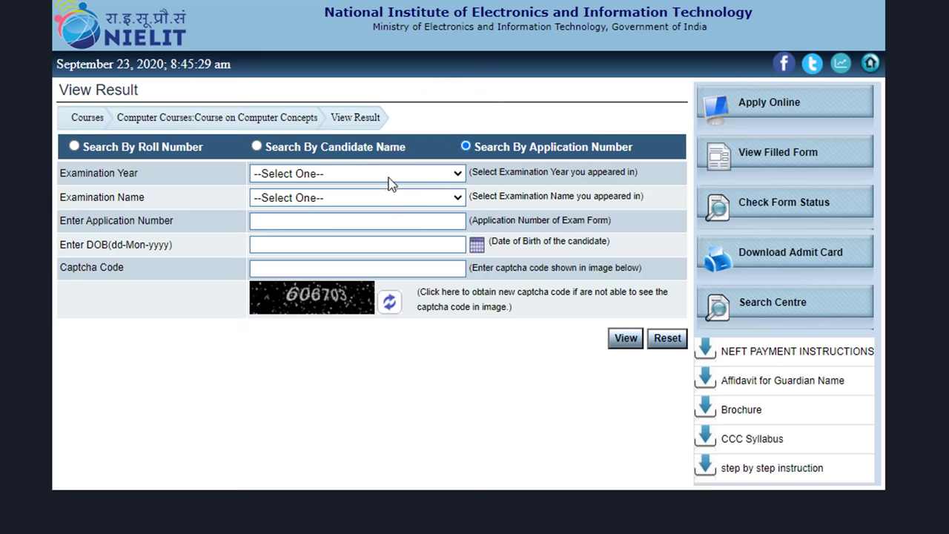
{"action": "left_click", "coordinate": [380, 176]}
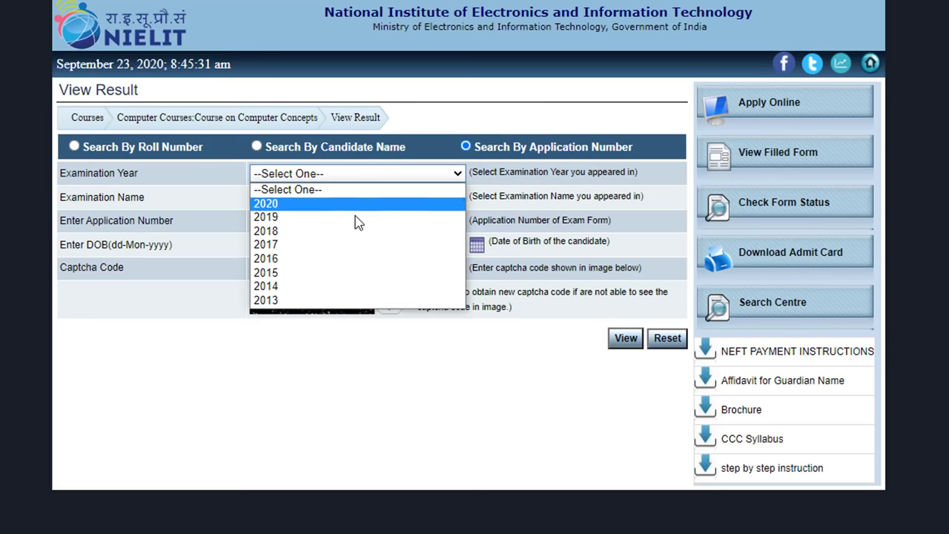
{"action": "left_click", "coordinate": [340, 247]}
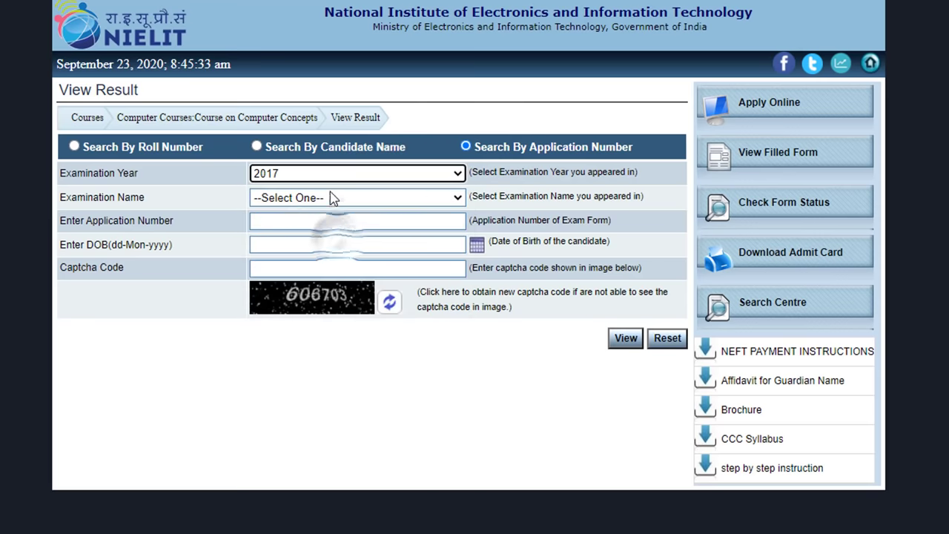
{"action": "left_click", "coordinate": [331, 199]}
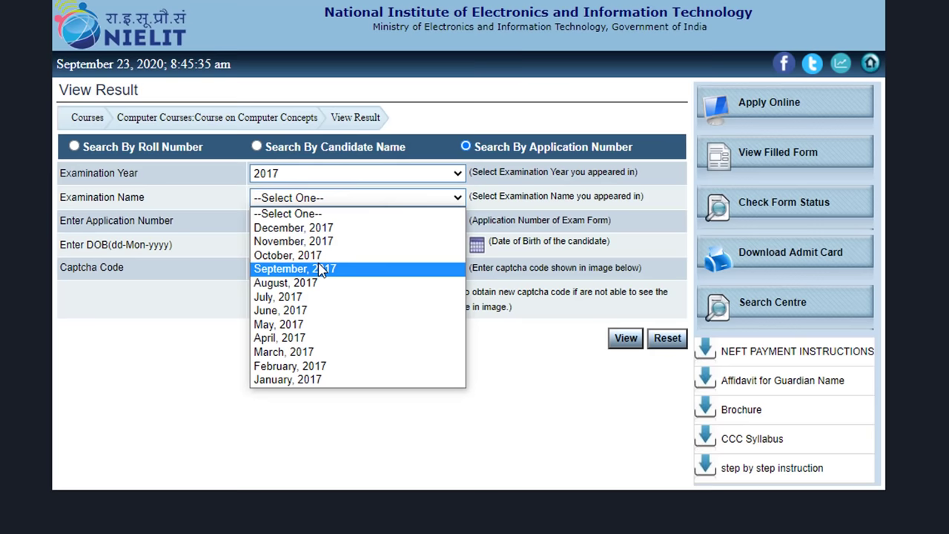
{"action": "left_click", "coordinate": [322, 255]}
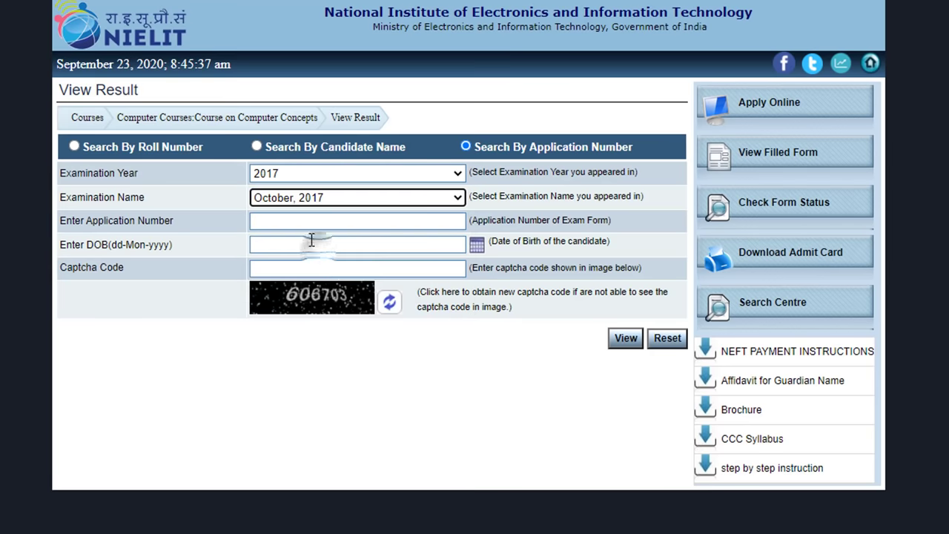
{"action": "left_click", "coordinate": [307, 221]}
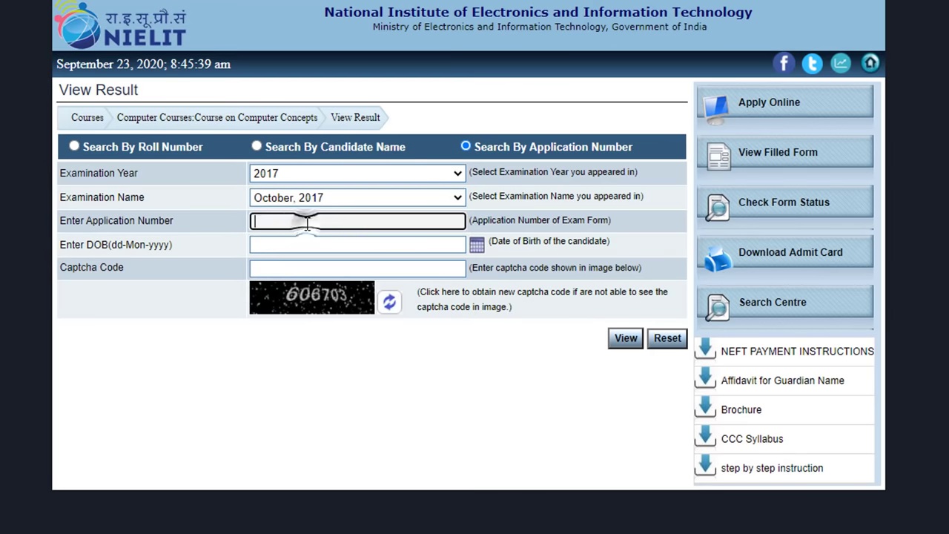
{"action": "left_click", "coordinate": [626, 344]}
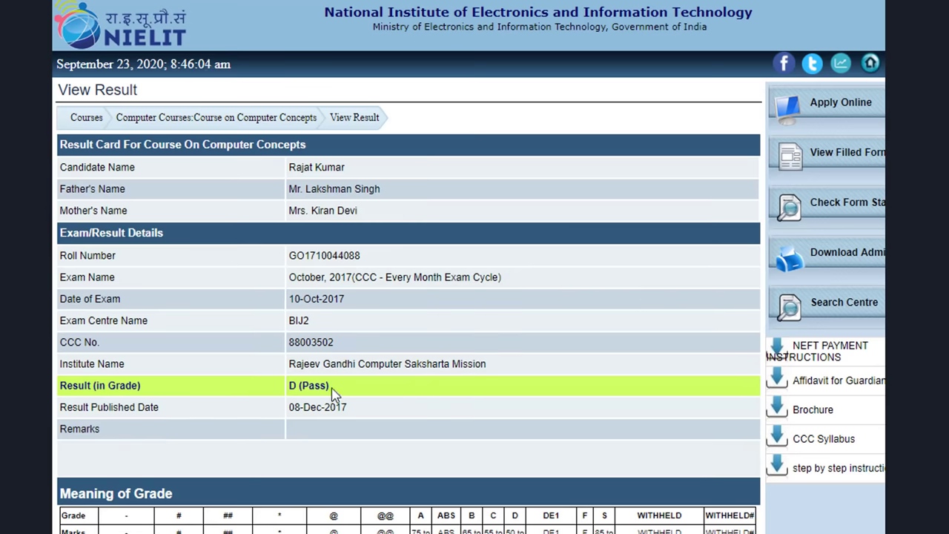
- Scroll through the result card and the Meaning of Grade table
{"action": "scroll", "coordinate": [400, 423], "scroll_direction": "down", "scroll_amount": 5}
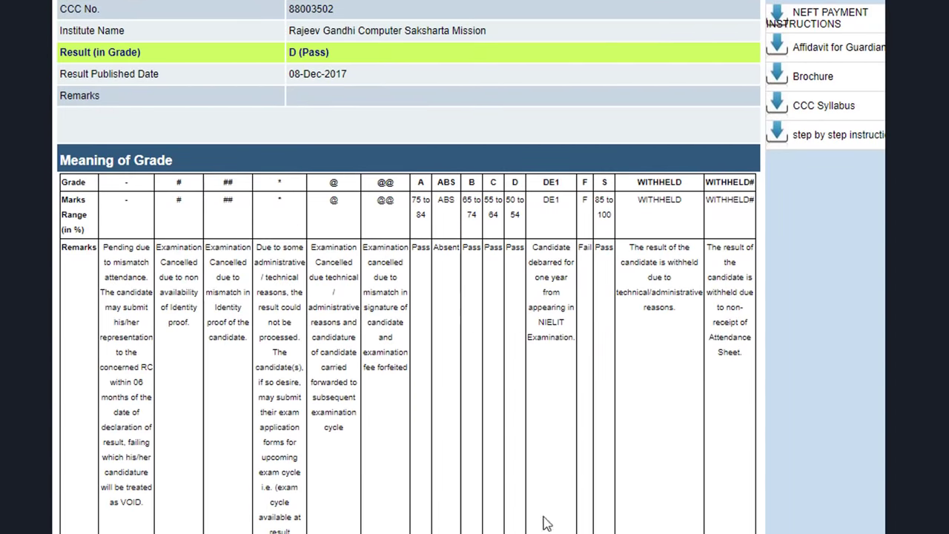
{"action": "scroll", "coordinate": [542, 519], "scroll_direction": "up", "scroll_amount": 5}
{"action": "scroll", "coordinate": [547, 509], "scroll_direction": "down", "scroll_amount": 3}
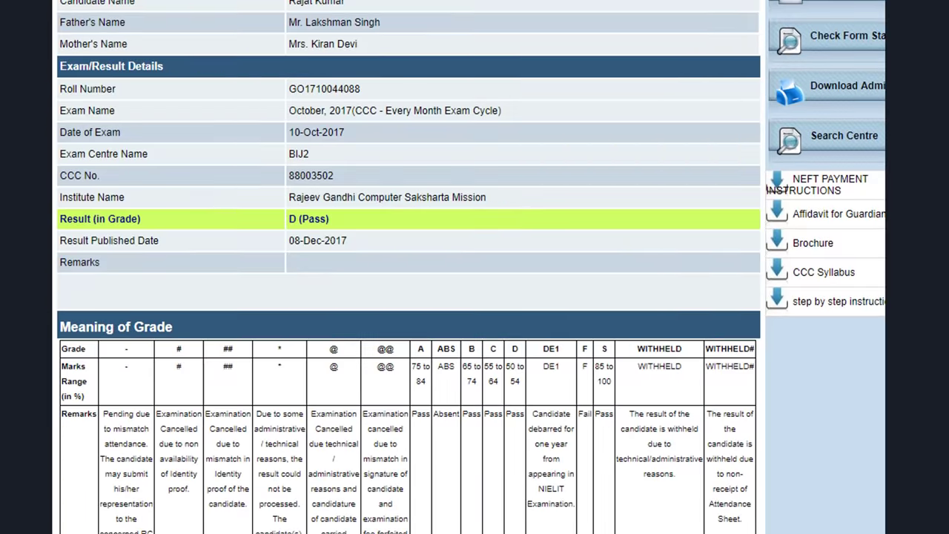
{"action": "scroll", "coordinate": [408, 267], "scroll_direction": "down", "scroll_amount": 3}
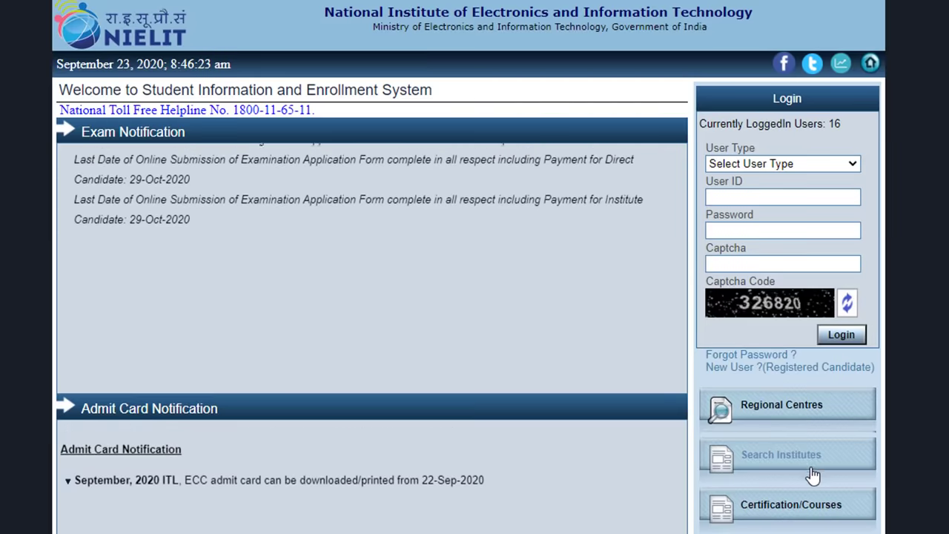
- Scroll the sidebar and open the Download Certificate page for digitally signed certificates
{"action": "scroll", "coordinate": [808, 464], "scroll_direction": "down", "scroll_amount": 3}
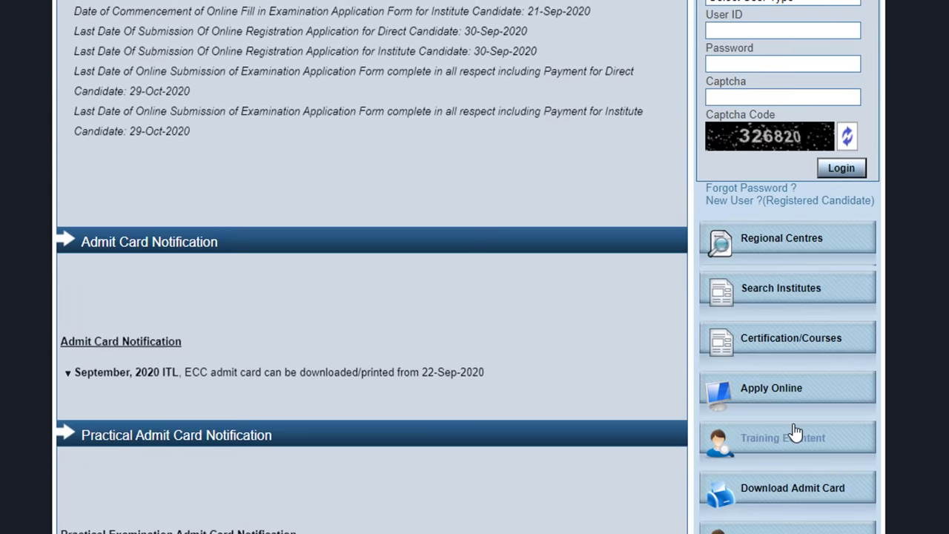
{"action": "scroll", "coordinate": [770, 510], "scroll_direction": "down", "scroll_amount": 2}
{"action": "left_click", "coordinate": [771, 510]}
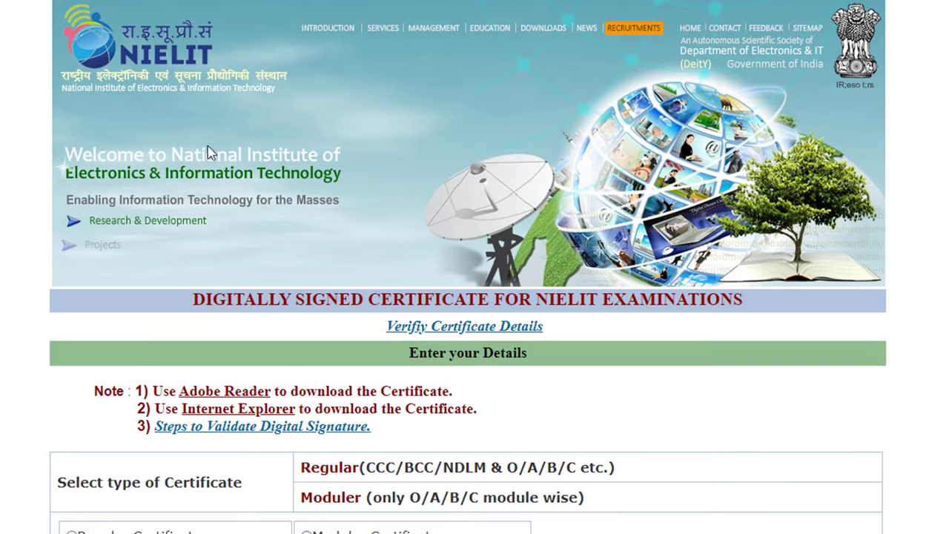
{"action": "scroll", "coordinate": [394, 333], "scroll_direction": "down", "scroll_amount": 3}
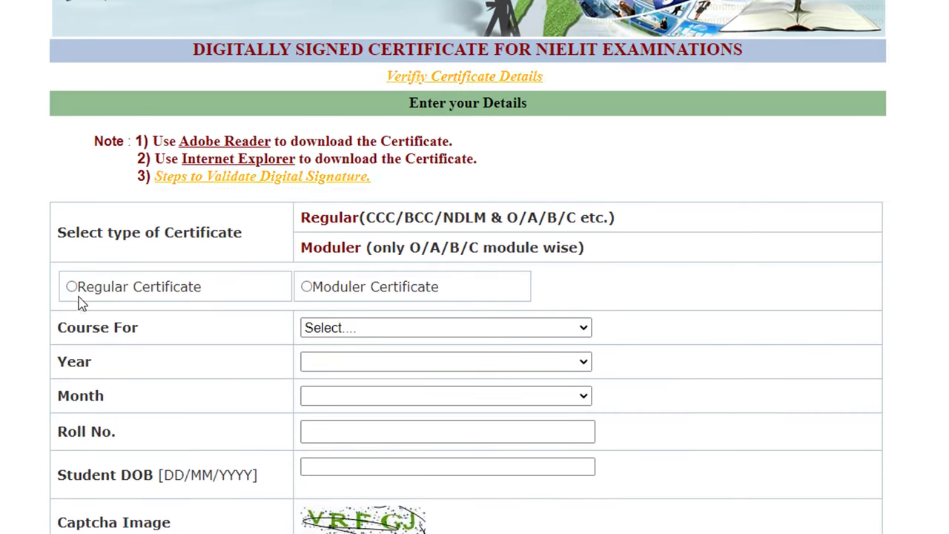
- Select Regular Certificate, Course on Computer Concepts(CCC), year 2017 and month October
{"action": "left_click", "coordinate": [72, 287]}
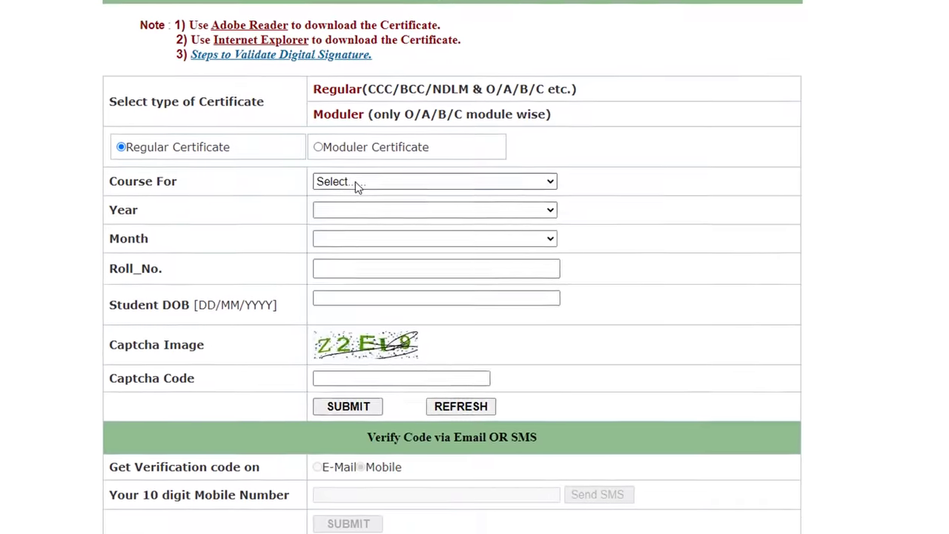
{"action": "left_click", "coordinate": [356, 182]}
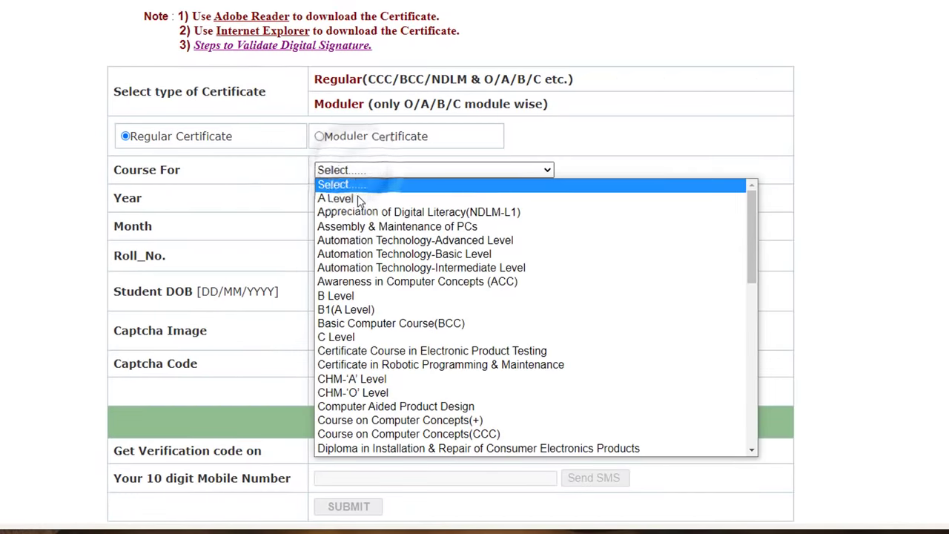
{"action": "left_click", "coordinate": [409, 434]}
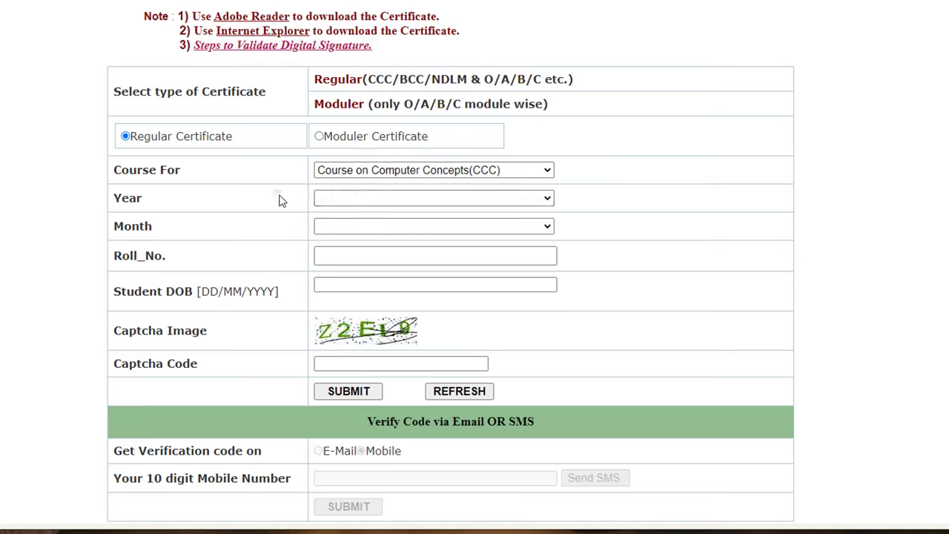
{"action": "left_click", "coordinate": [371, 198]}
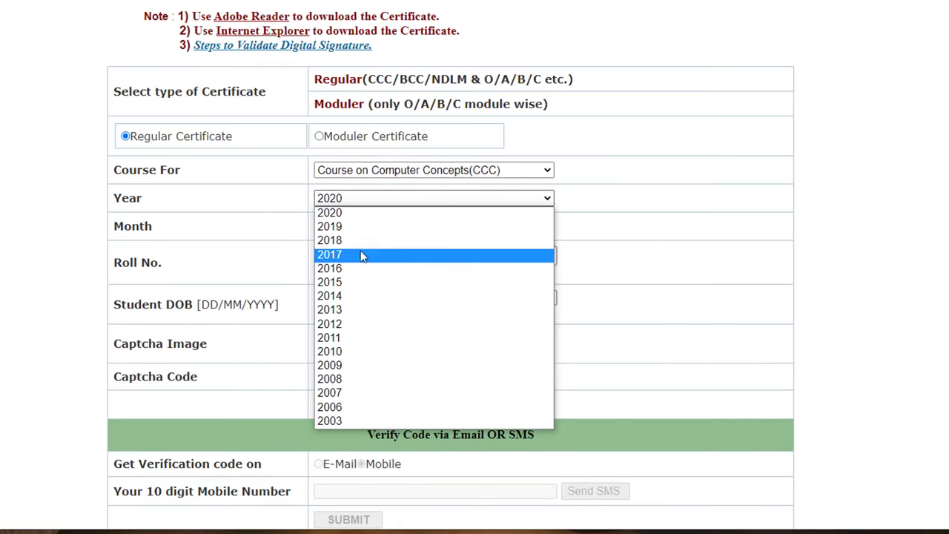
{"action": "left_click", "coordinate": [364, 254]}
{"action": "left_click", "coordinate": [351, 230]}
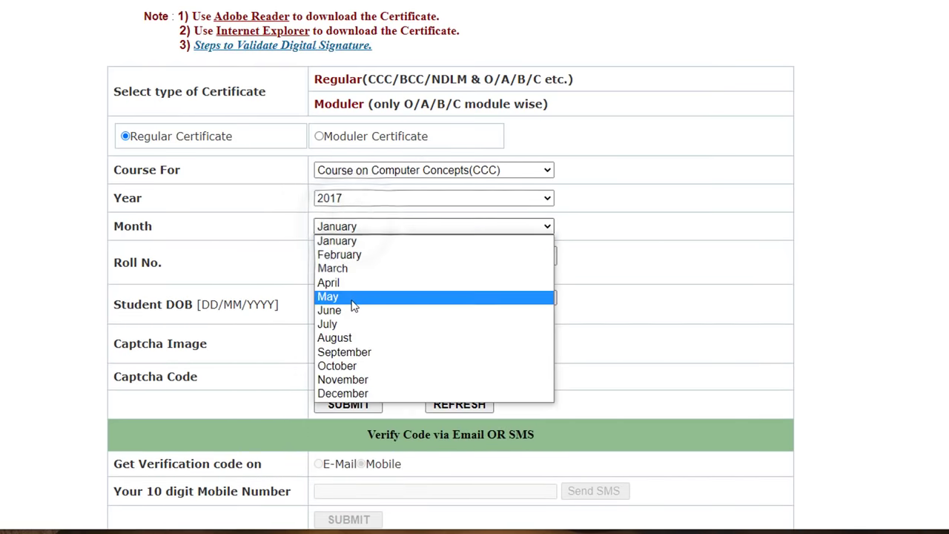
{"action": "left_click", "coordinate": [346, 367]}
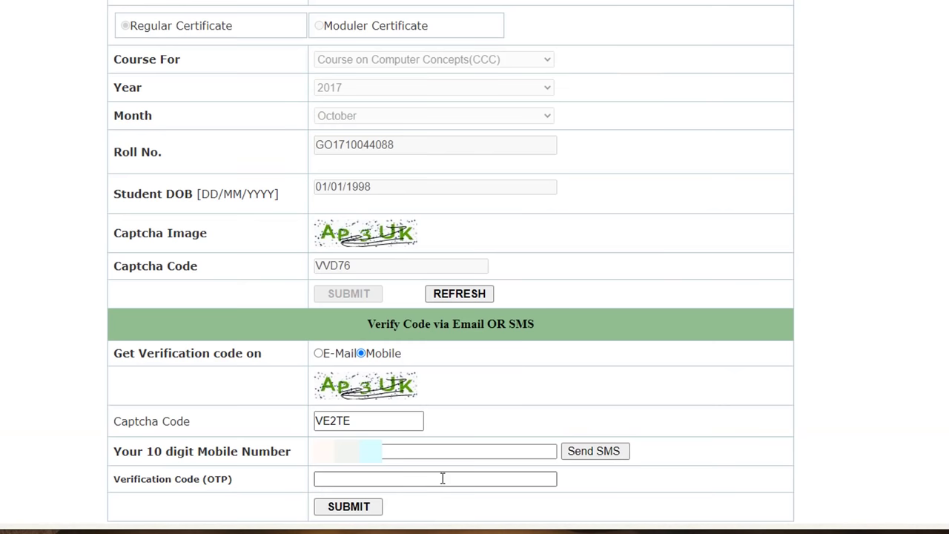
- Enter the verification code and submit to show the grade details
{"action": "left_click", "coordinate": [450, 481]}
{"action": "left_click", "coordinate": [450, 479]}
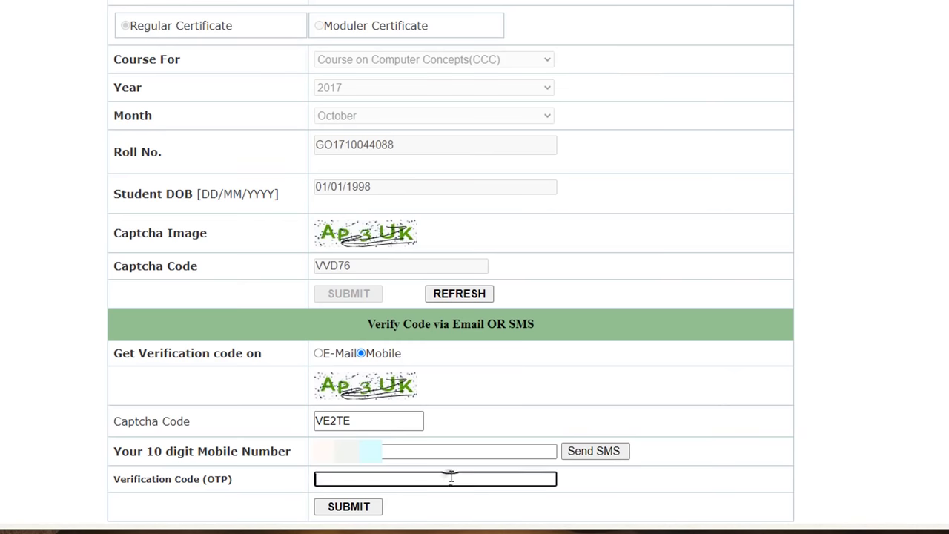
{"action": "left_click", "coordinate": [348, 507]}
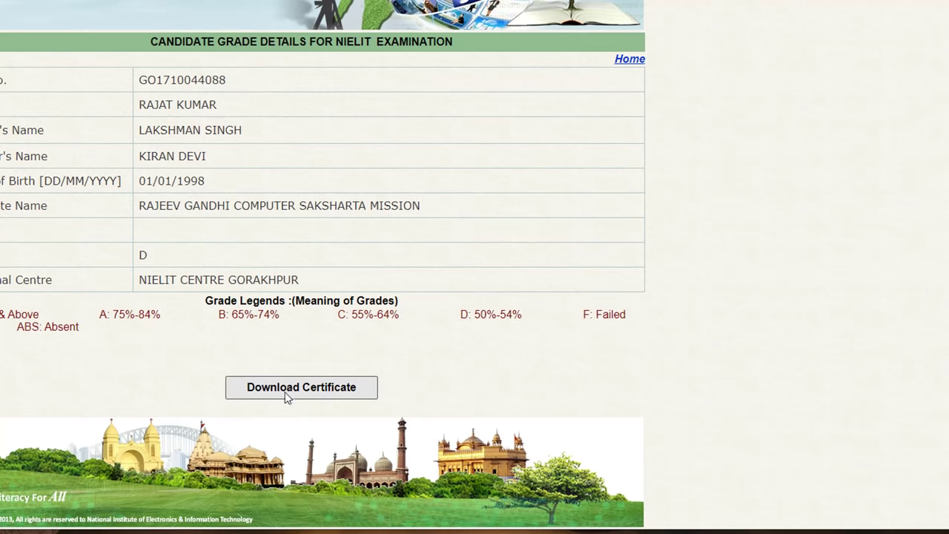
- Download the digitally signed October-2017 CCC certificate from the grade details page
{"action": "left_click", "coordinate": [310, 392]}
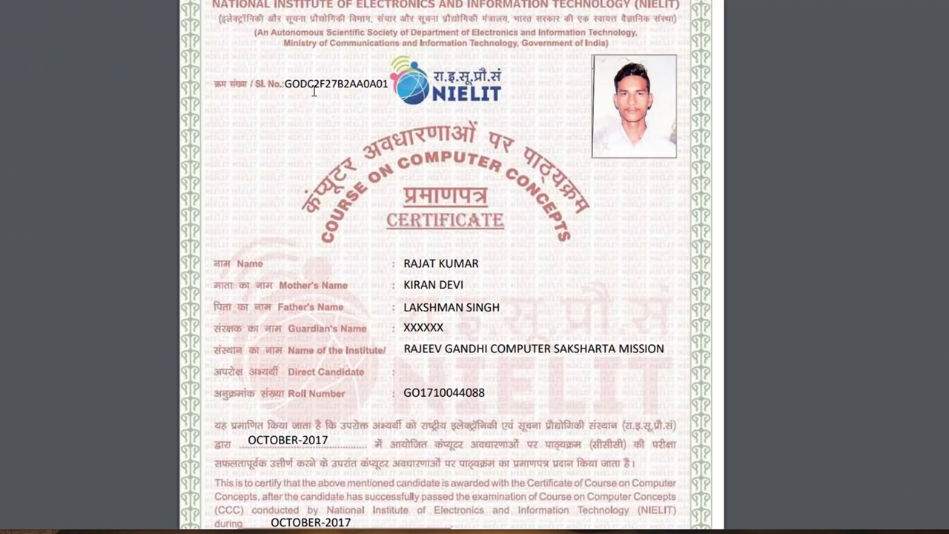
- Select the Sl. No. serial number on the downloaded October-2017 CCC certificate
{"action": "left_click_drag", "start_coordinate": [288, 84], "coordinate": [389, 84]}
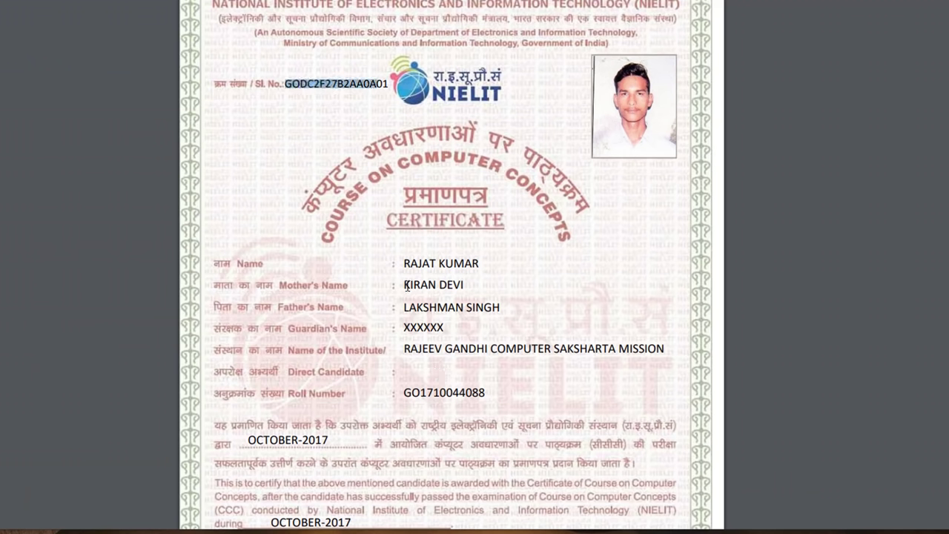